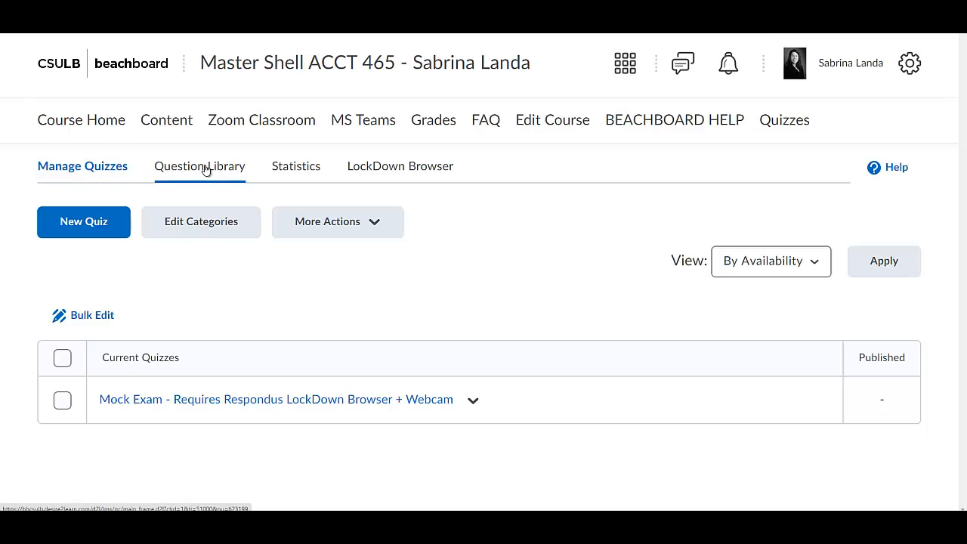
# - Open the course's Question Library and view the Respondus article on manually importing files into D2L Brightspace
pyautogui.click(205, 173)
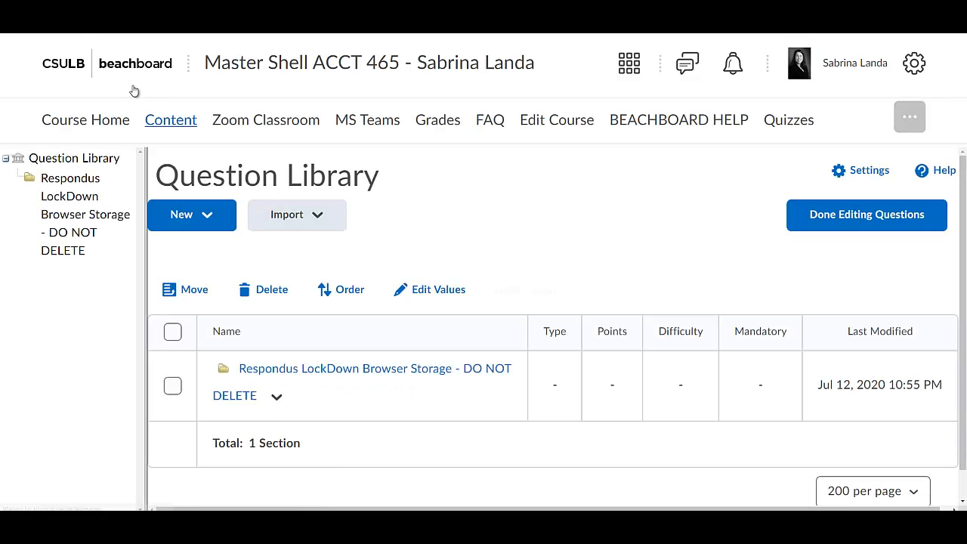
pyautogui.click(82, 33)
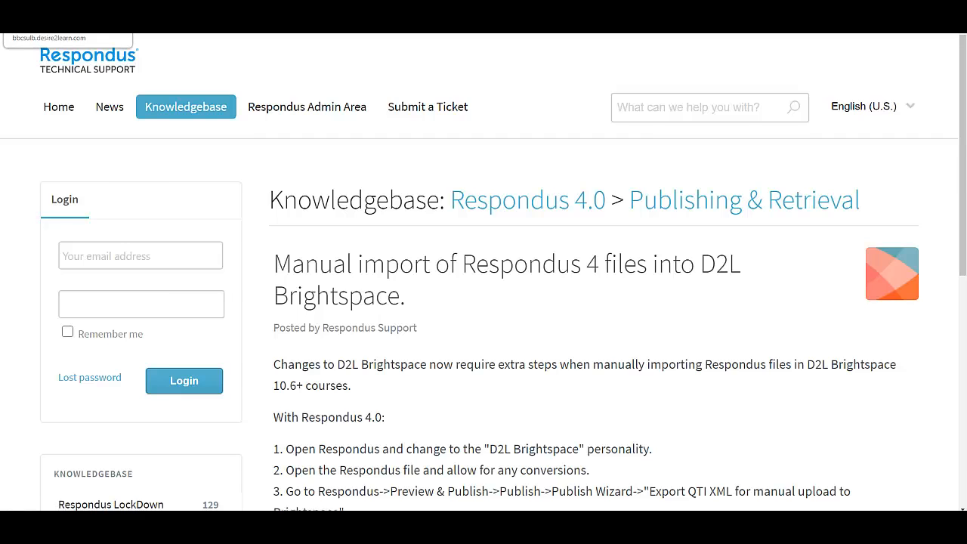
pyautogui.click(76, 33)
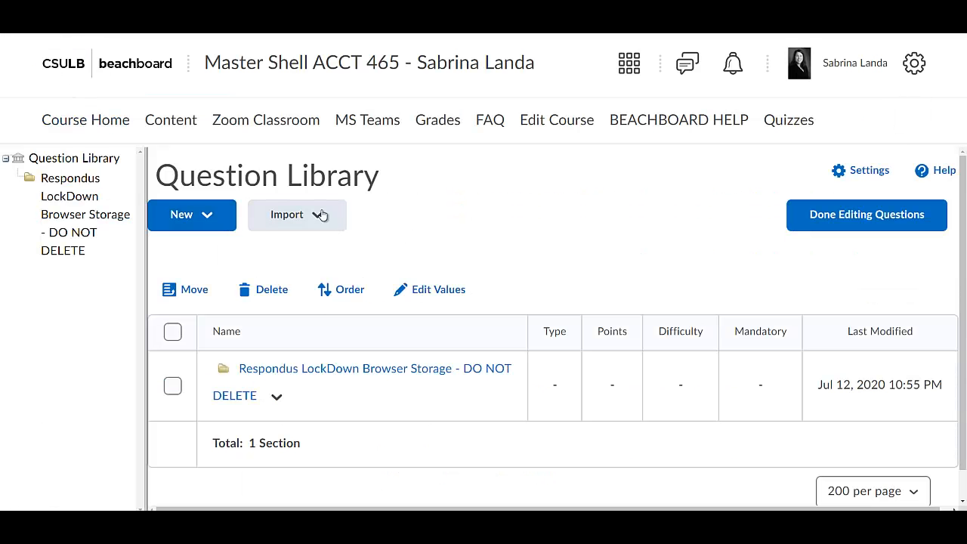
# - Create a True or False question with the text "Accounting is awesome!" and mark True as the correct answer
pyautogui.click(206, 225)
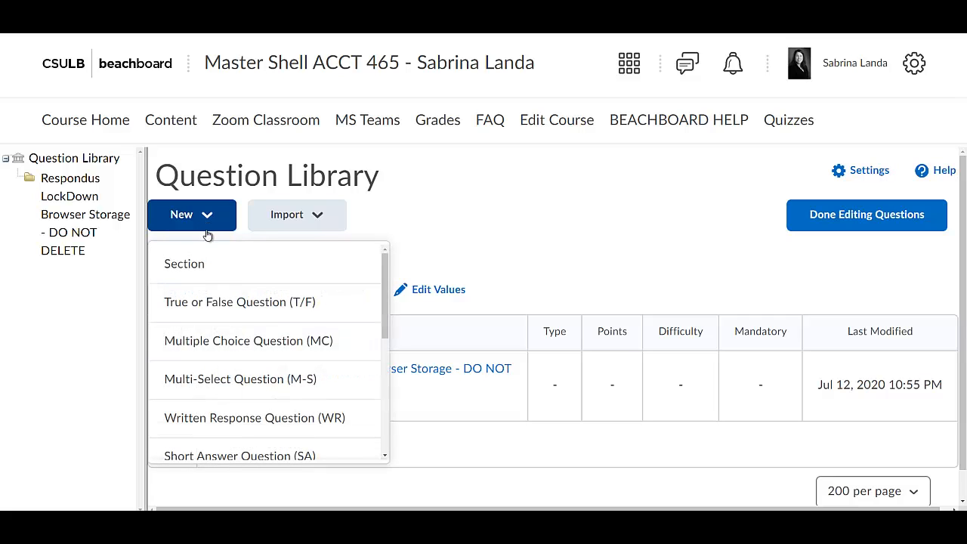
pyautogui.click(237, 306)
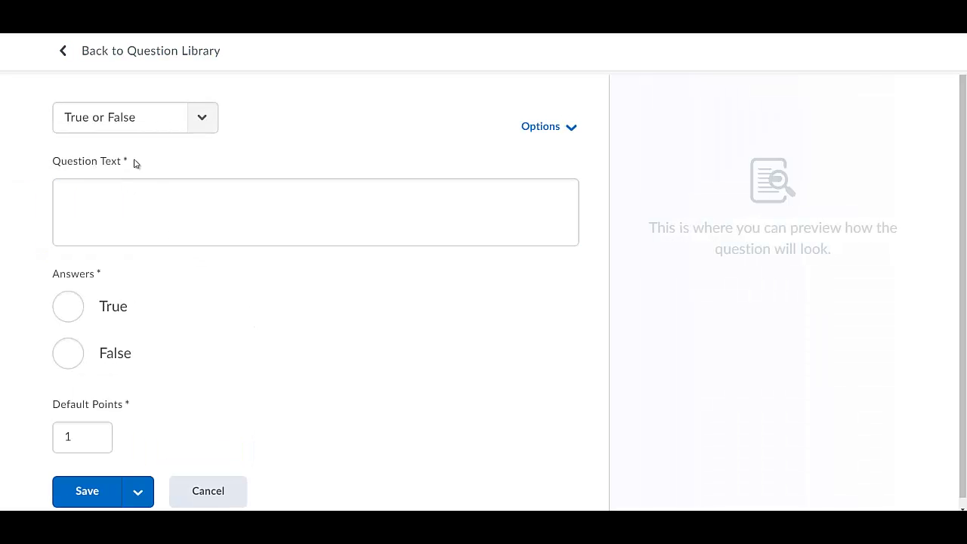
pyautogui.click(155, 122)
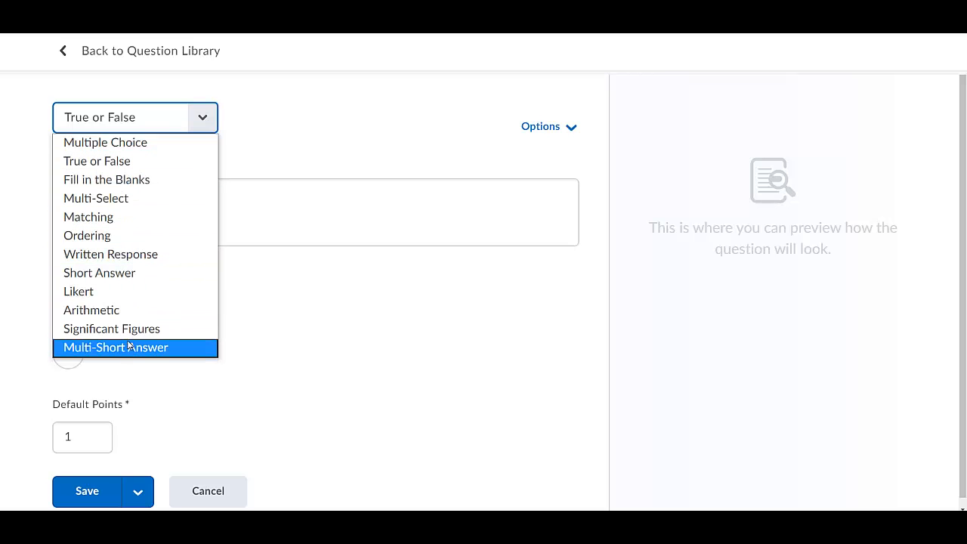
pyautogui.click(131, 161)
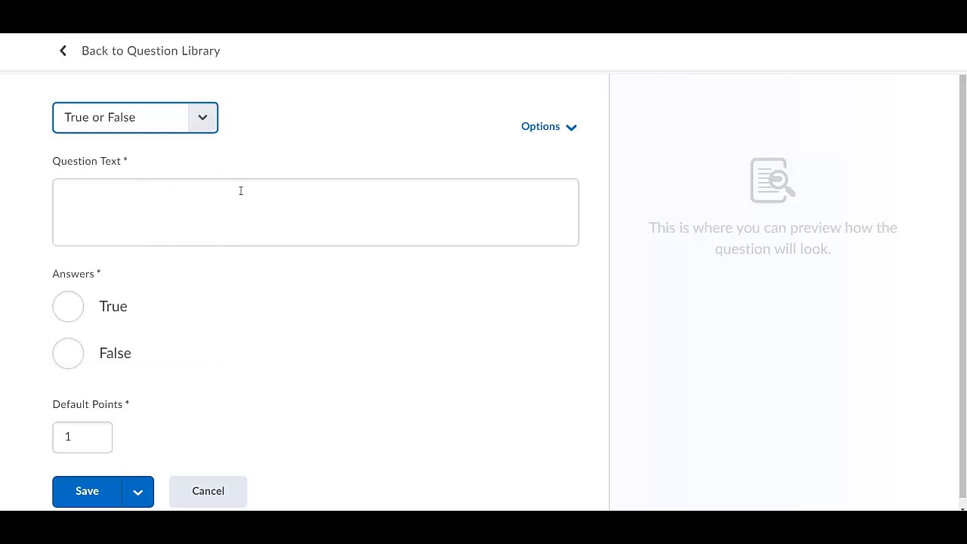
pyautogui.click(206, 226)
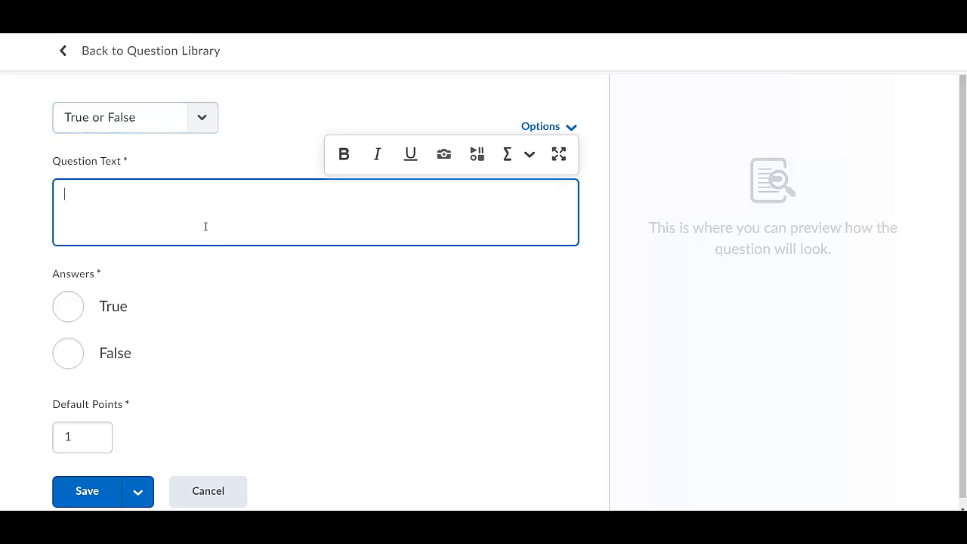
pyautogui.write('Accoun')
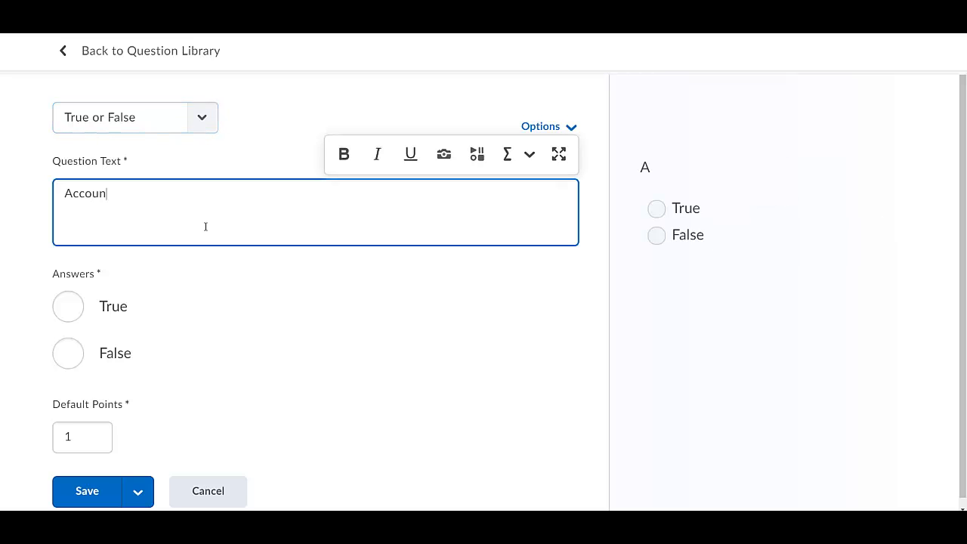
pyautogui.write('ting is awesome!')
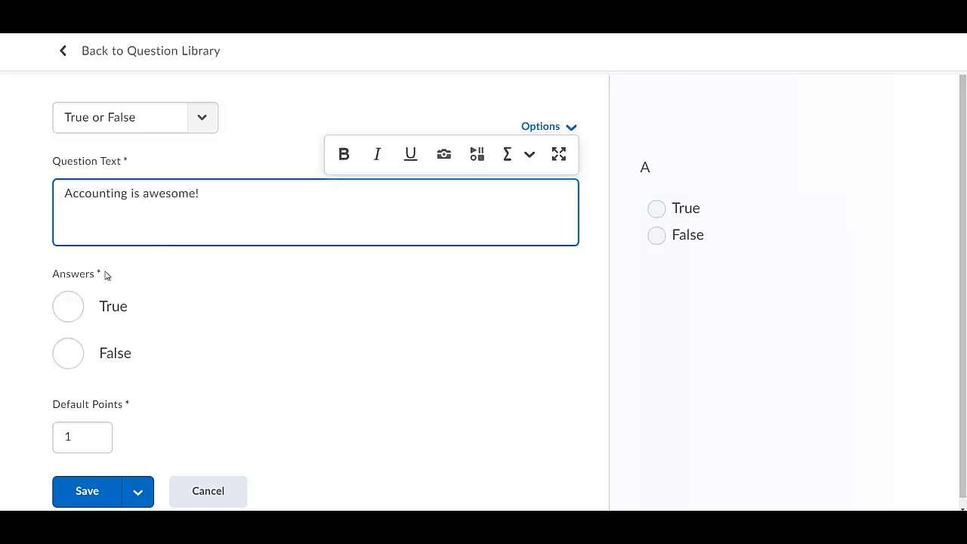
pyautogui.click(68, 307)
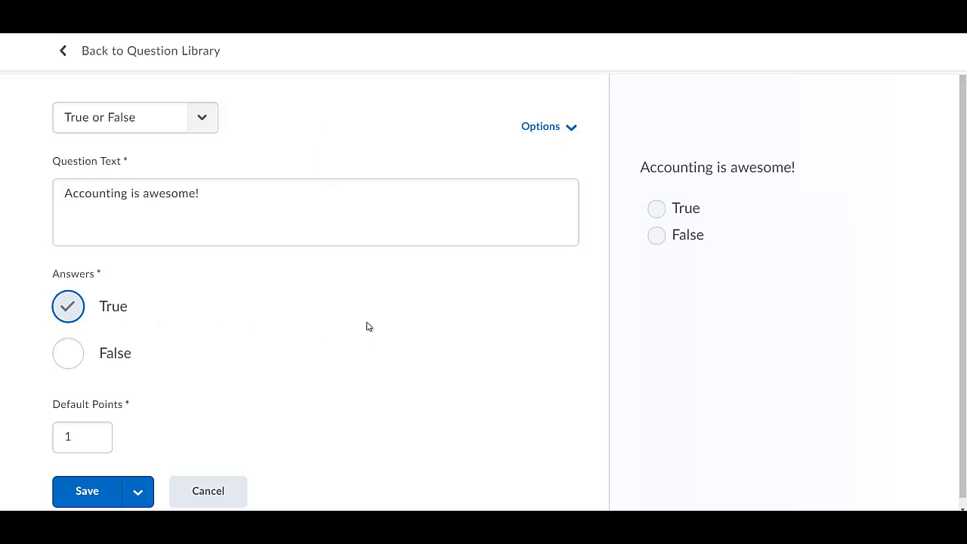
# - Add the short description "1.1 T/F Easy" to the accounting question and save it
pyautogui.click(562, 135)
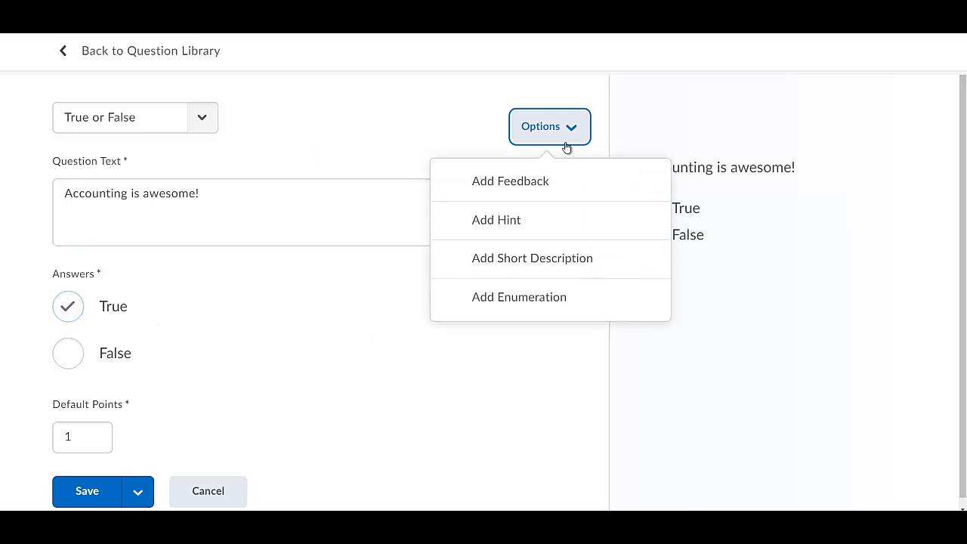
pyautogui.click(559, 261)
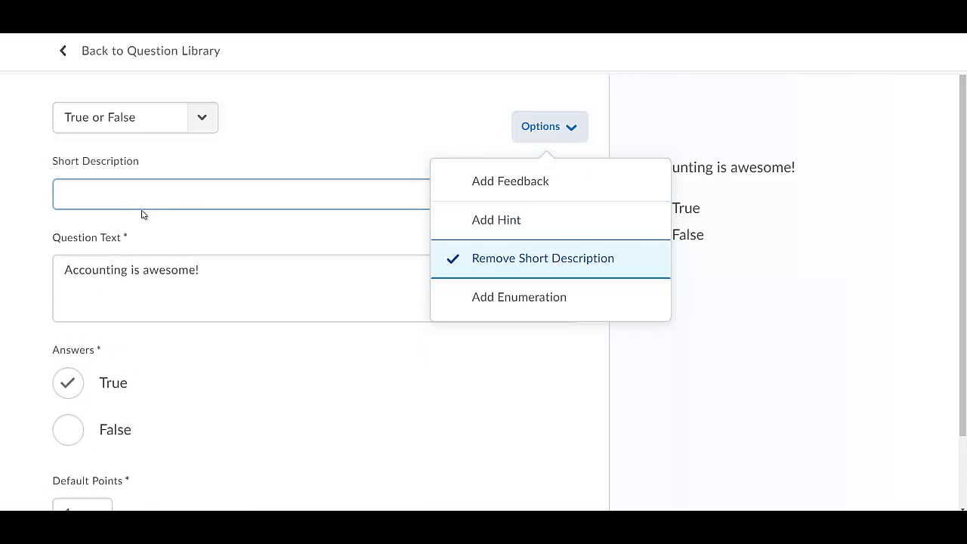
pyautogui.click(103, 198)
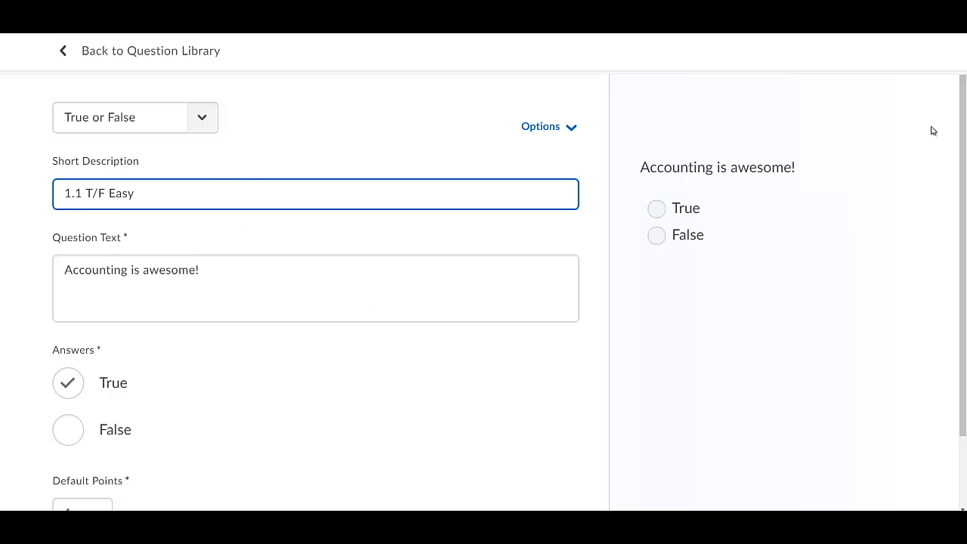
pyautogui.moveTo(964, 134); pyautogui.dragTo(964, 195)
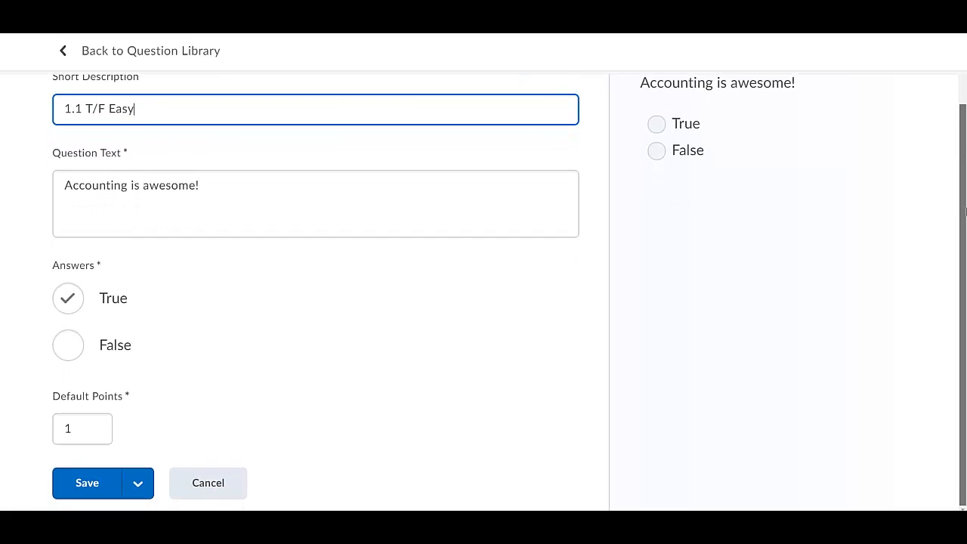
pyautogui.click(98, 489)
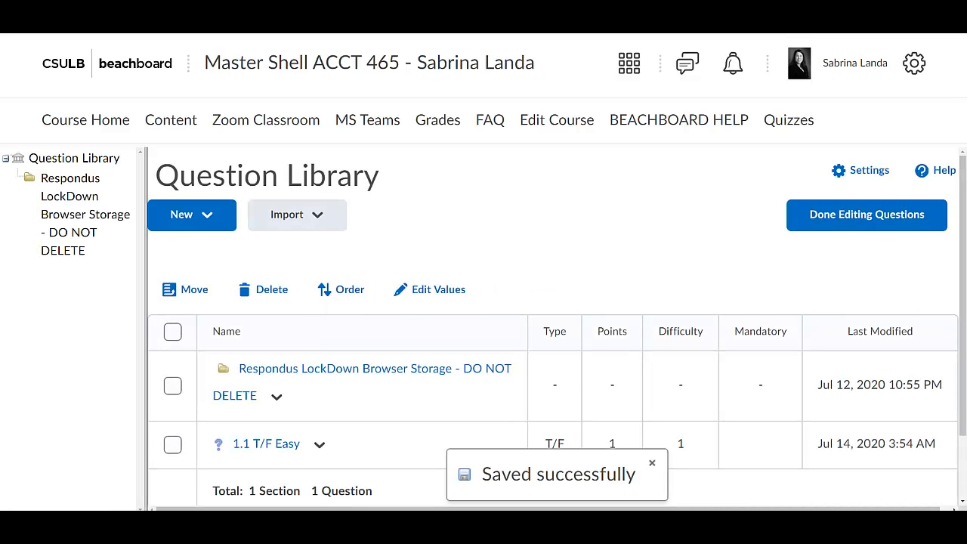
# - Start another True or False question with the short description "1.2 T/F Easy"
pyautogui.click(194, 218)
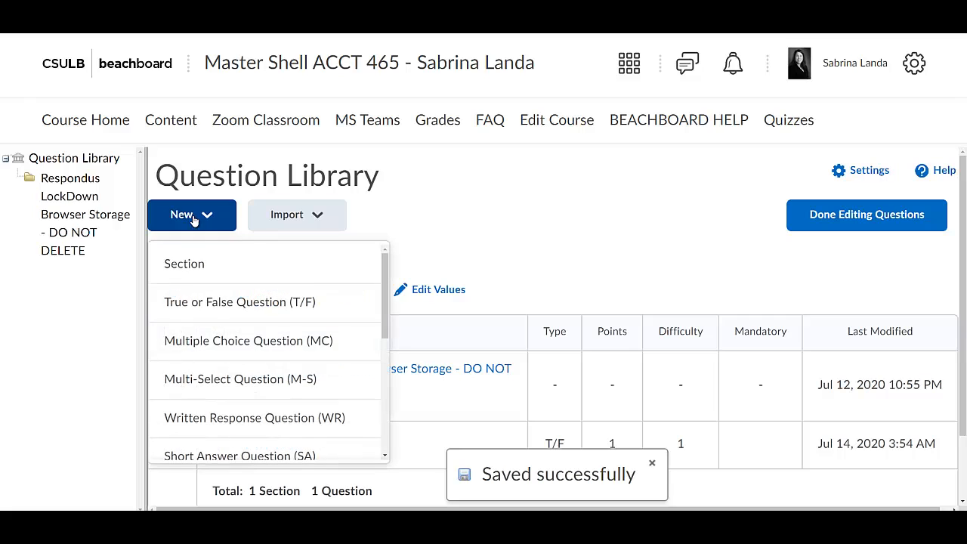
pyautogui.click(223, 301)
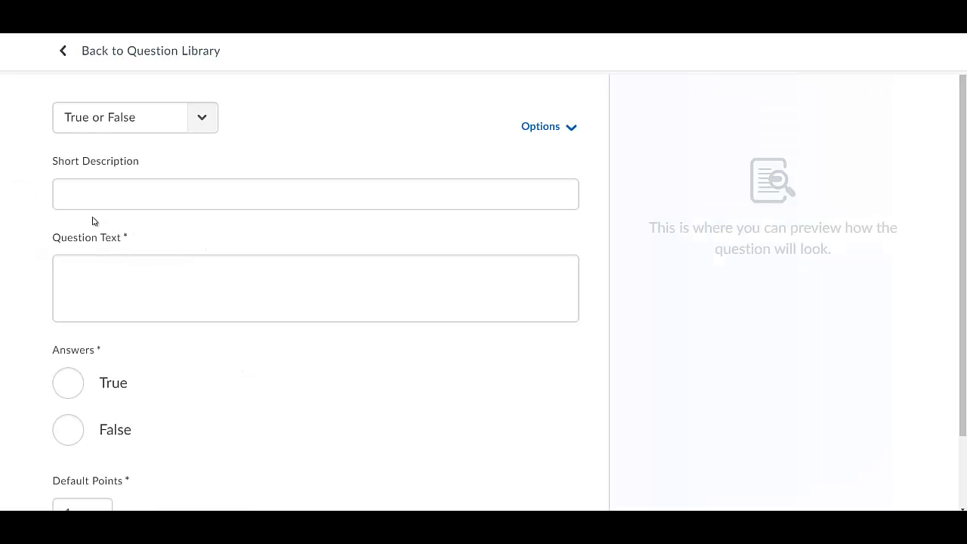
pyautogui.click(101, 201)
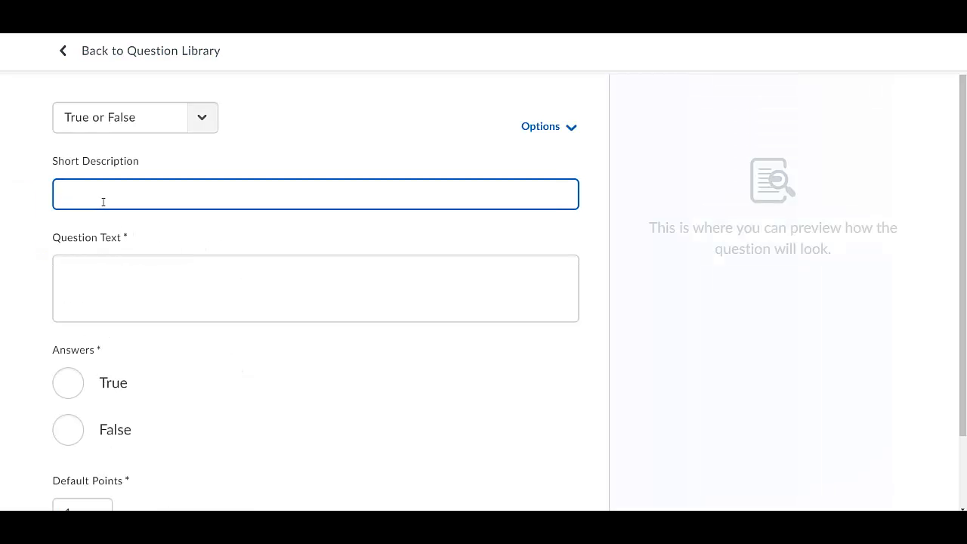
pyautogui.write('1.2 T/F Easy')
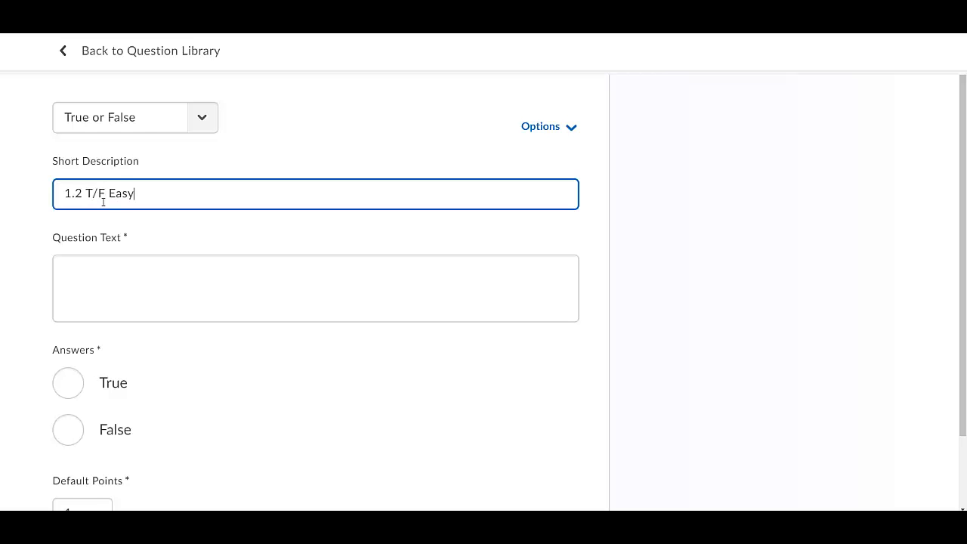
# - Complete the question with the text "The sky is blue." and True as the correct answer, and save it
pyautogui.click(107, 270)
pyautogui.write('Th')
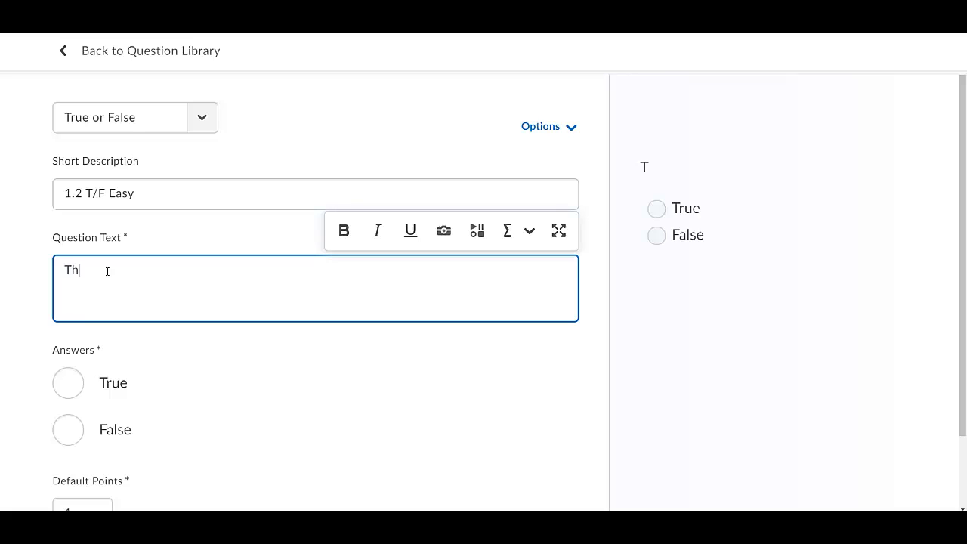
pyautogui.write('e sky is blue.')
pyautogui.click(78, 385)
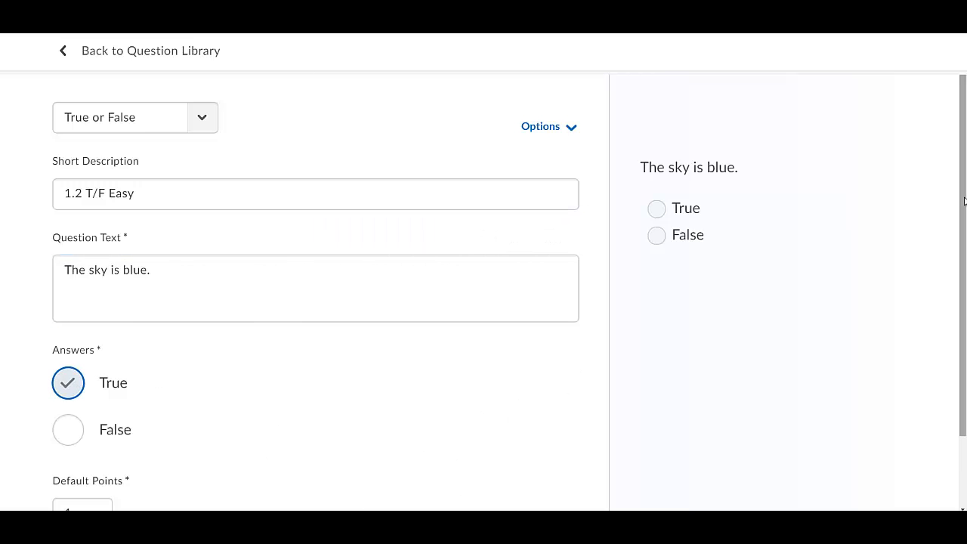
pyautogui.scroll(-2, 963, 201)
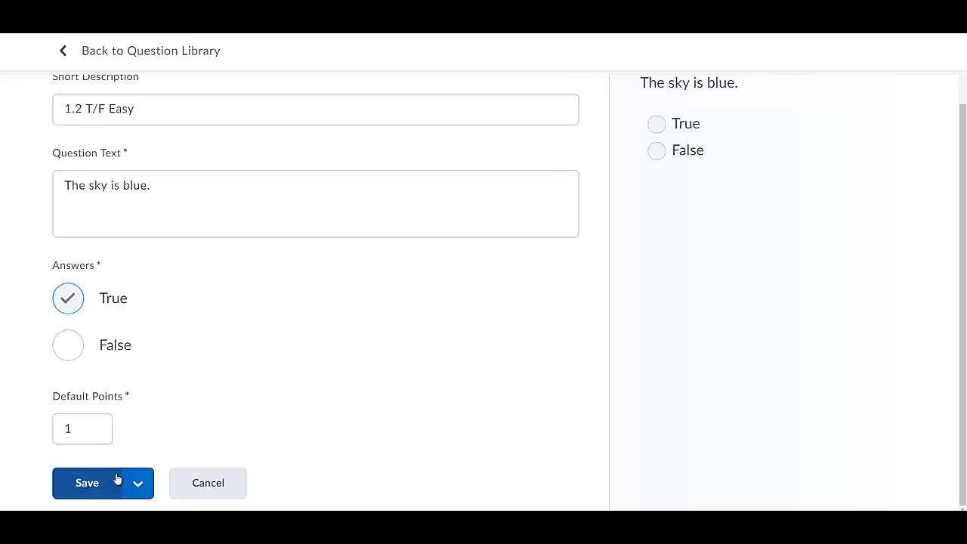
pyautogui.click(117, 481)
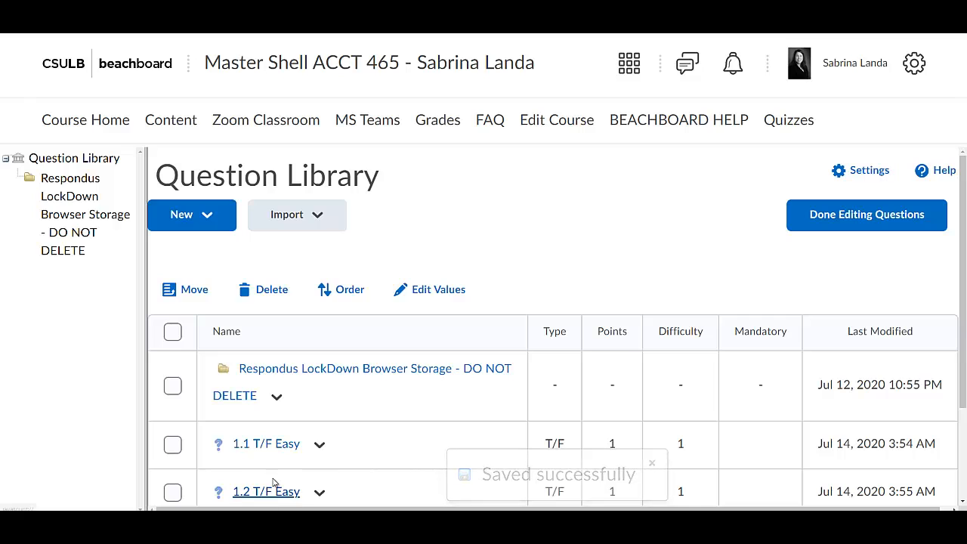
# - Create another True or False question with the text "Beachboard is easy to use." and True as the correct answer
pyautogui.click(207, 218)
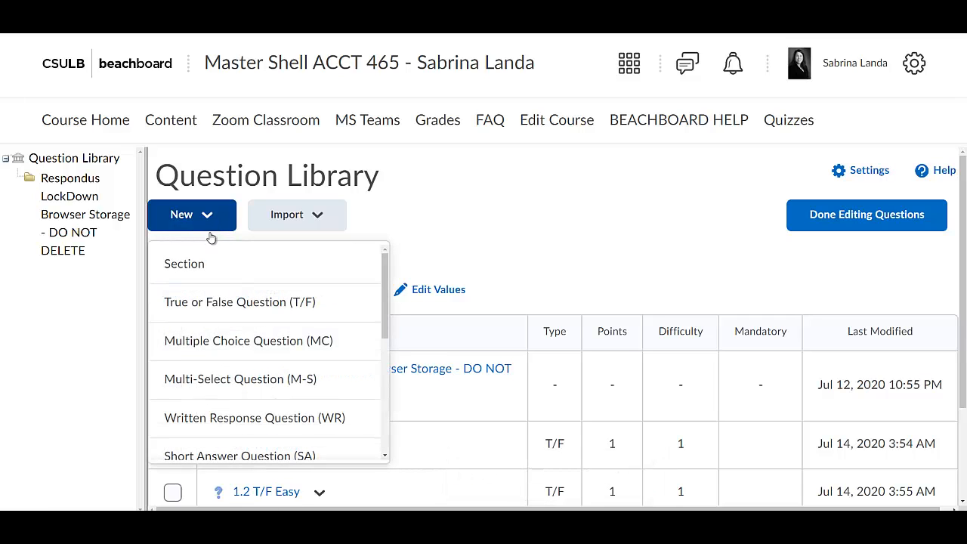
pyautogui.click(233, 309)
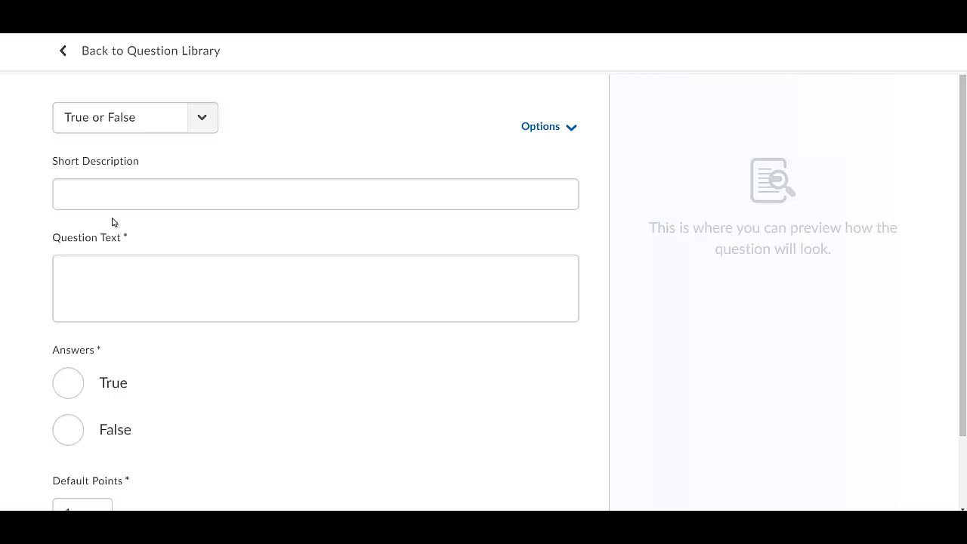
pyautogui.click(113, 185)
pyautogui.click(68, 285)
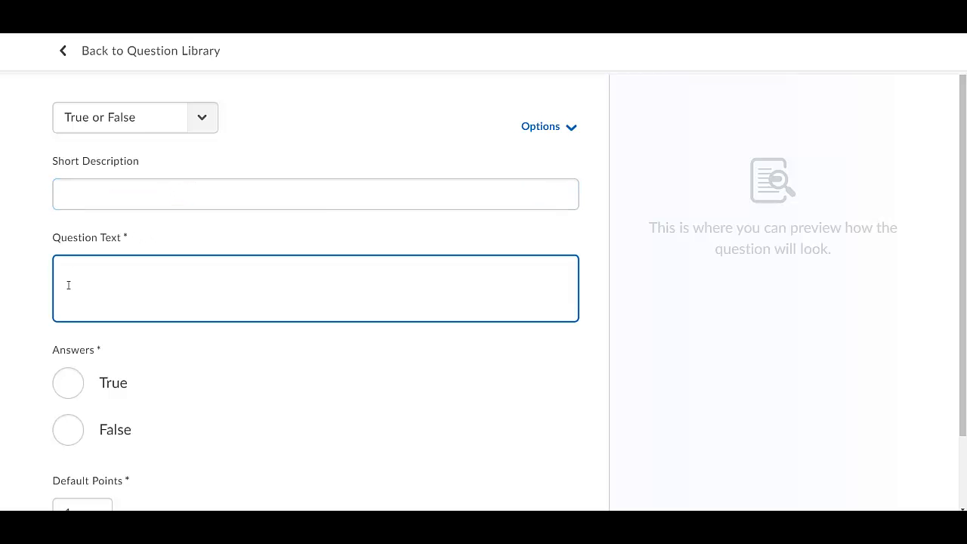
pyautogui.write('Beac')
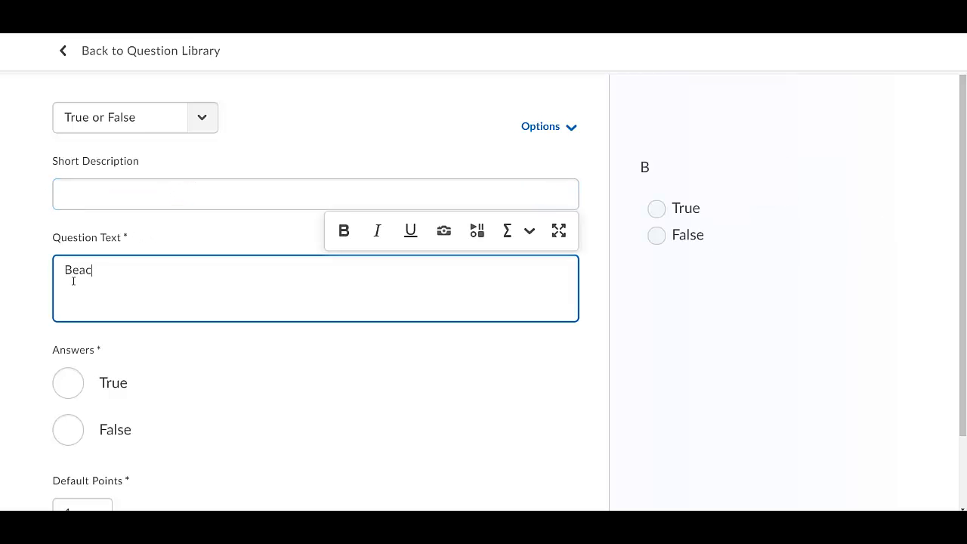
pyautogui.write('hboard is easy to use.')
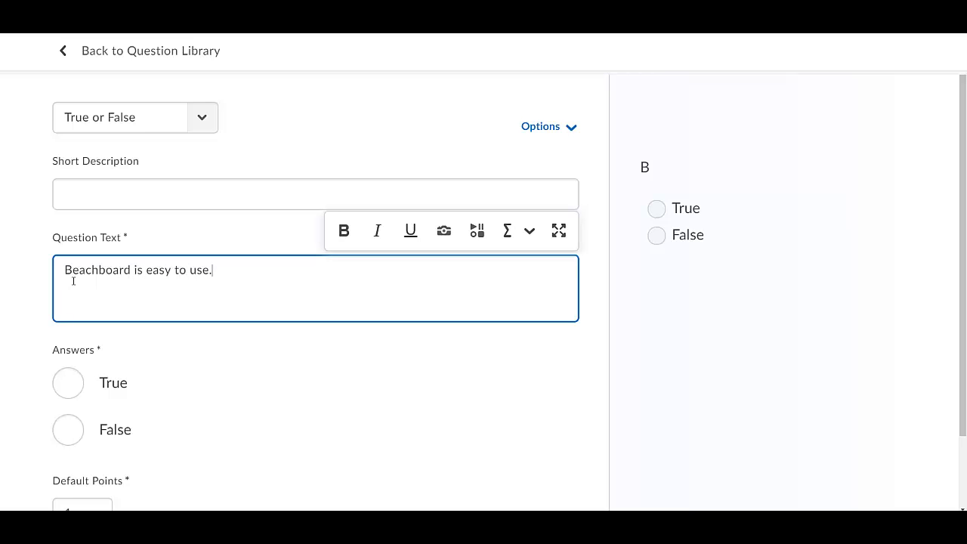
pyautogui.click(69, 386)
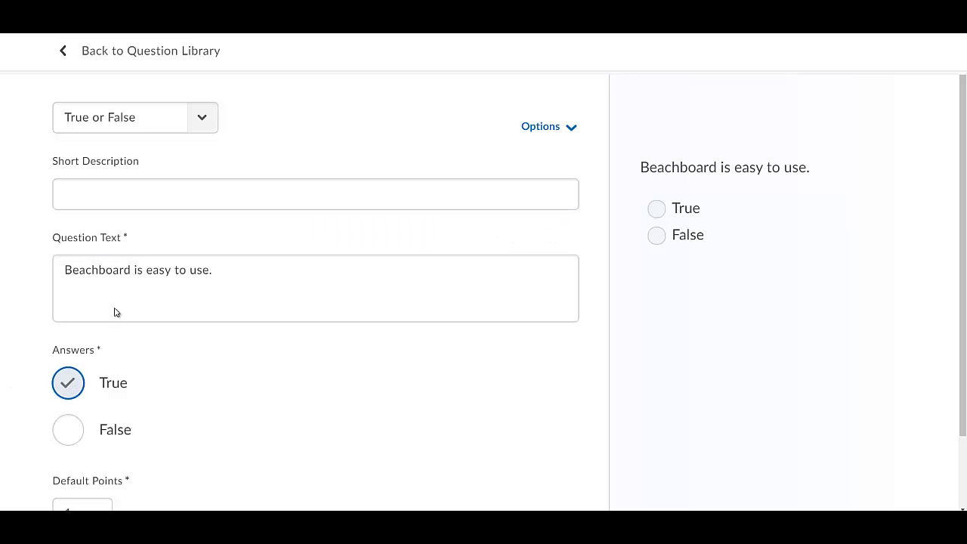
# - Give the Beachboard question the short description "1.1 T/F Hard" and save it to the Question Library
pyautogui.click(115, 192)
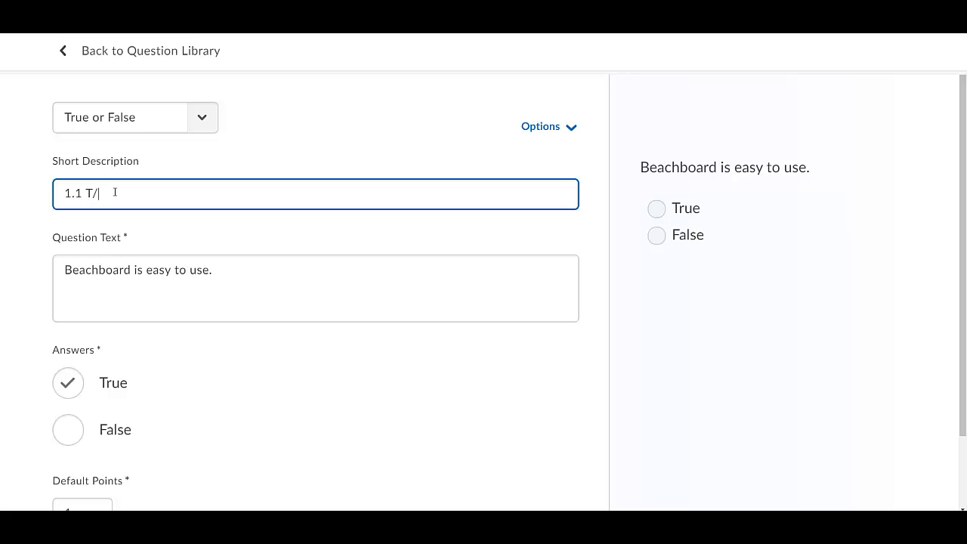
pyautogui.write('1.1 T/F Hard')
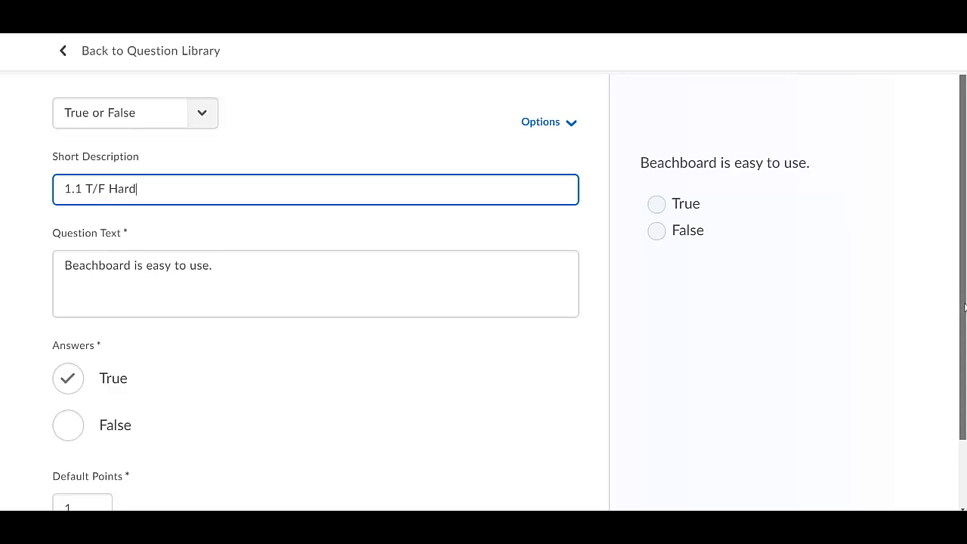
pyautogui.scroll(-1, 963, 298)
pyautogui.click(104, 484)
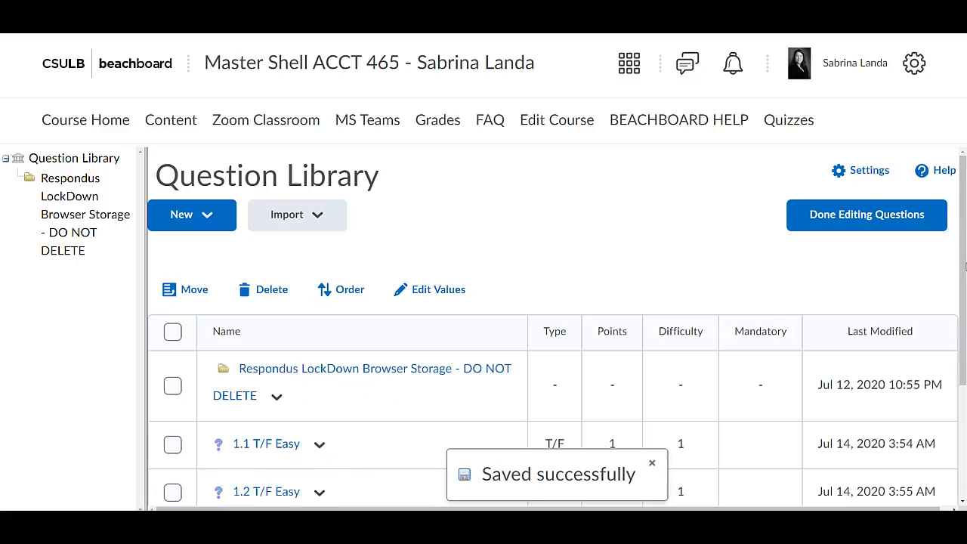
pyautogui.scroll(-2, 963, 182)
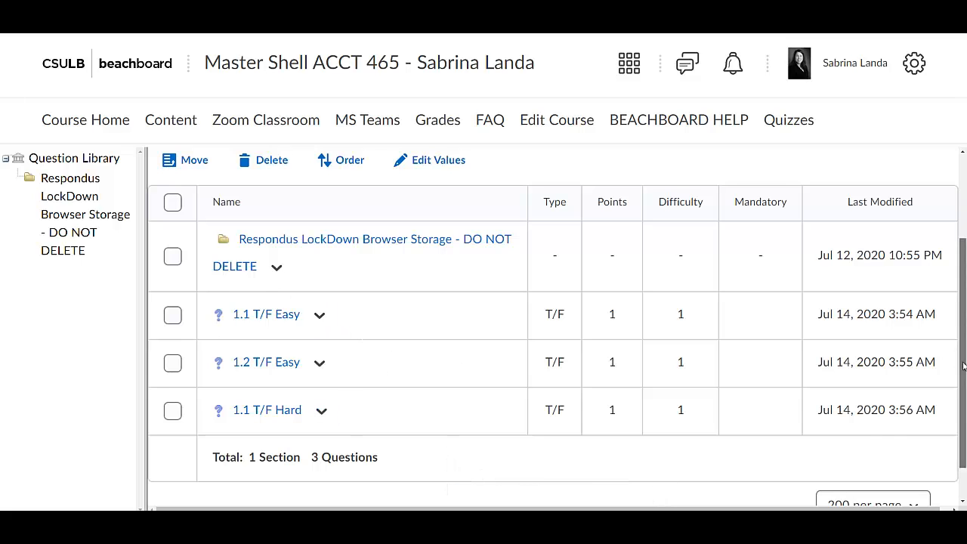
pyautogui.moveTo(964, 368); pyautogui.dragTo(964, 275)
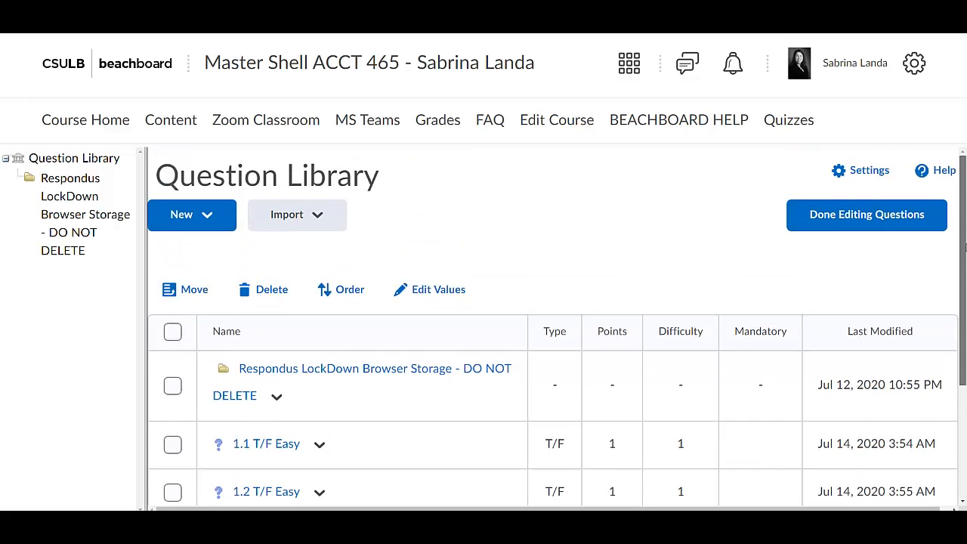
# - Leave the Question Library and create a new quiz named "Short Quiz - Chapter 1"
pyautogui.click(849, 228)
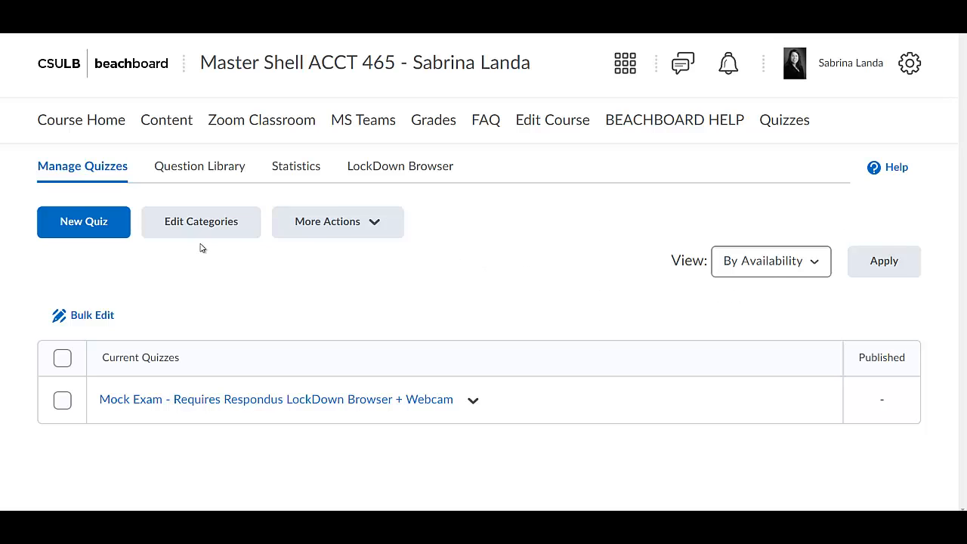
pyautogui.click(97, 230)
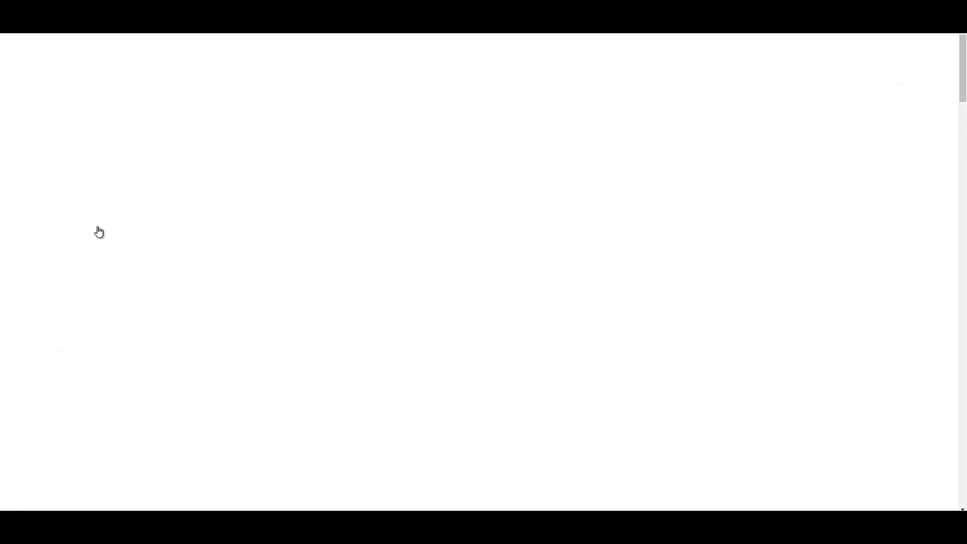
pyautogui.click(102, 359)
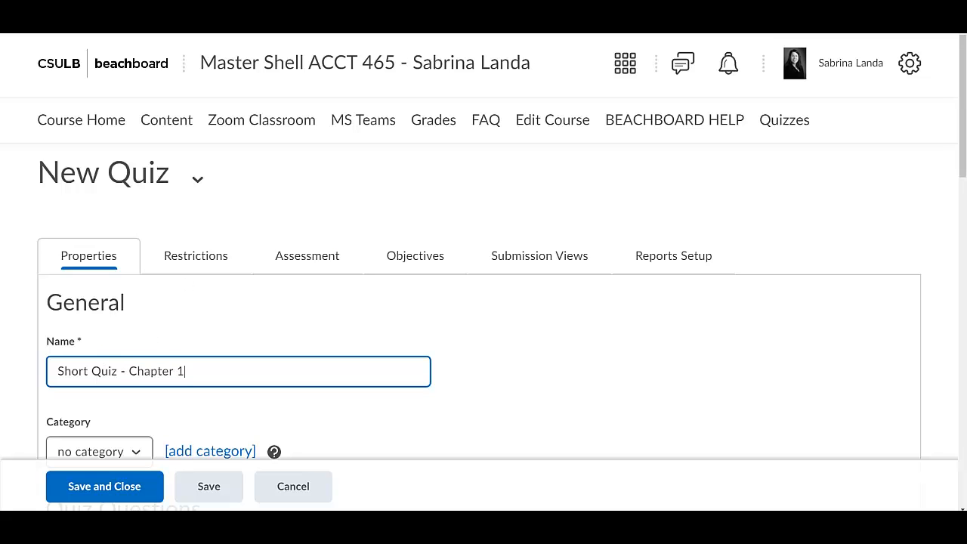
pyautogui.moveTo(963, 153); pyautogui.dragTo(961, 206)
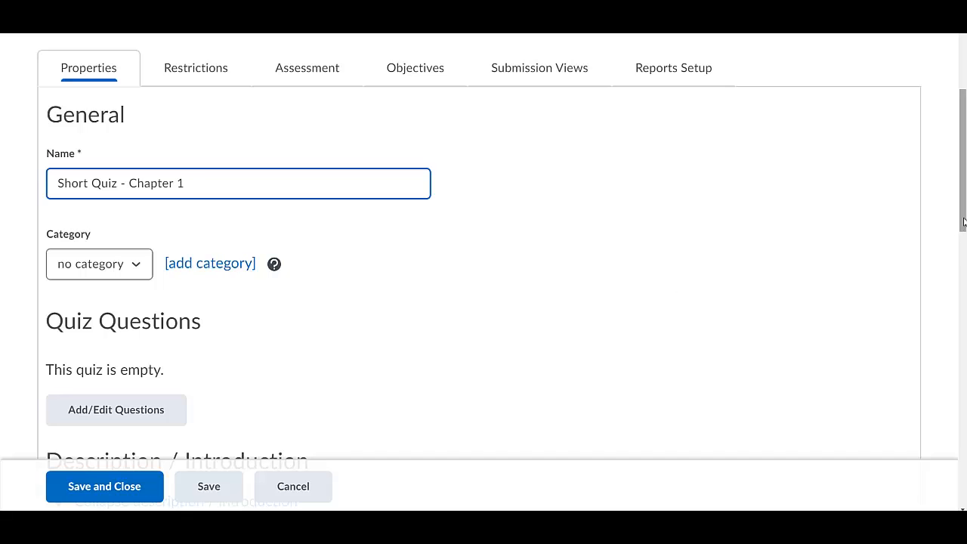
pyautogui.moveTo(963, 221); pyautogui.dragTo(962, 266)
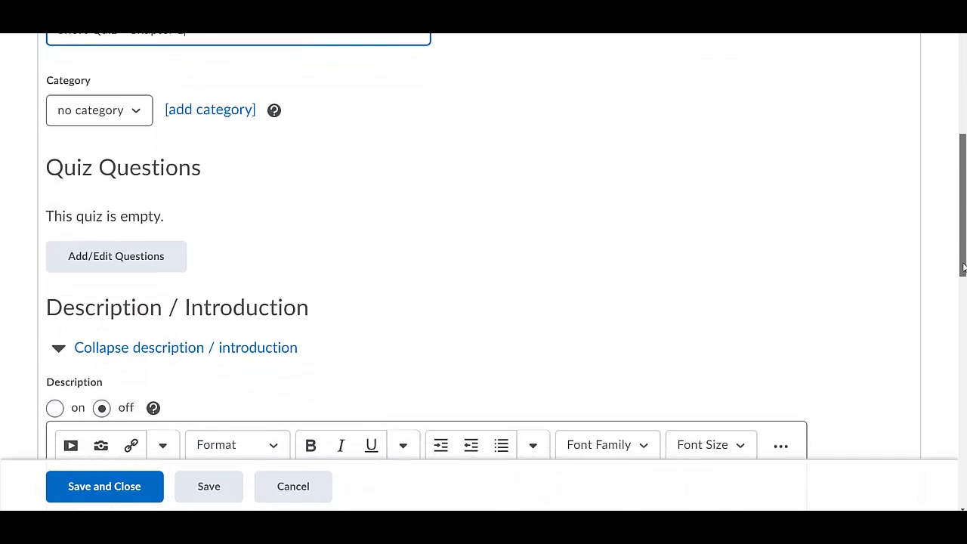
# - Add a question pool to the quiz titled "Chapter 1", selecting 2 questions at 1 point per question
pyautogui.click(133, 265)
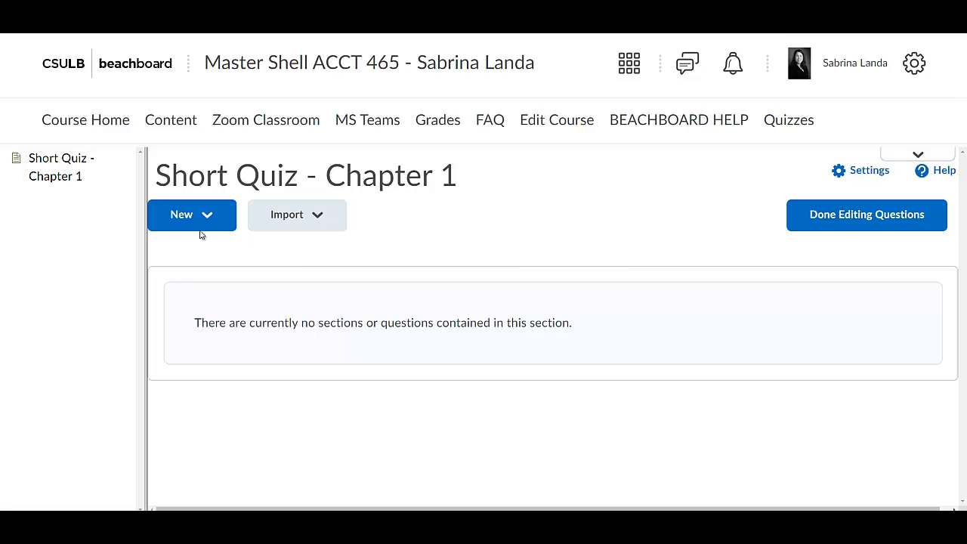
pyautogui.click(207, 224)
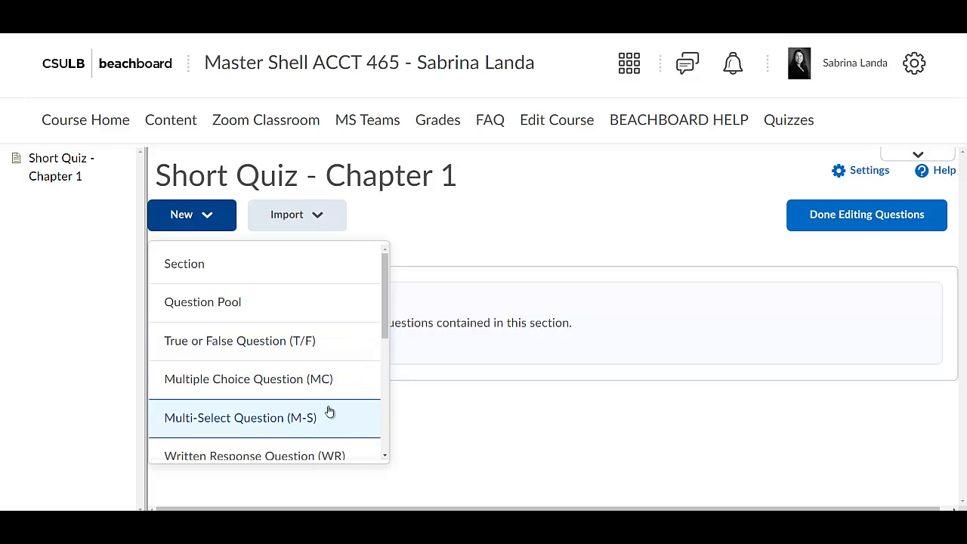
pyautogui.click(237, 315)
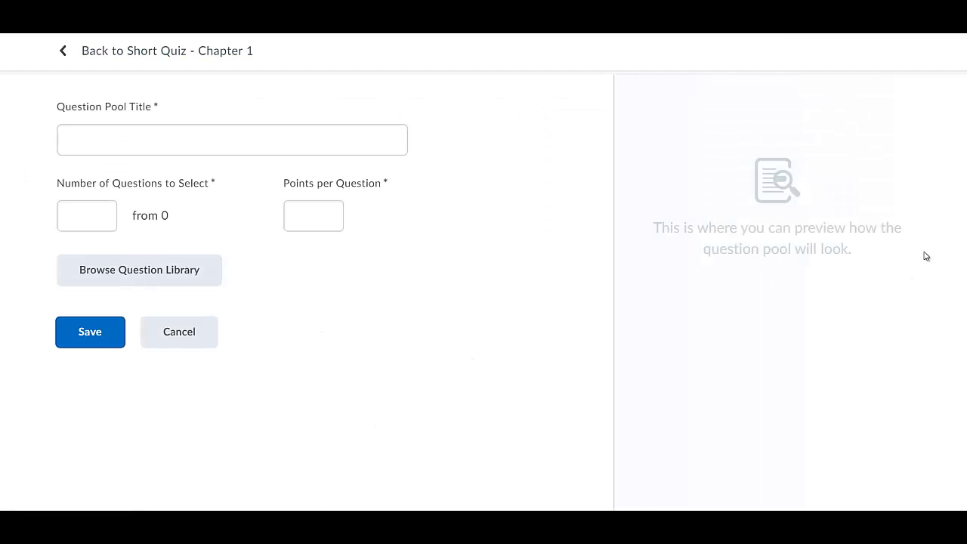
pyautogui.click(297, 225)
pyautogui.click(153, 140)
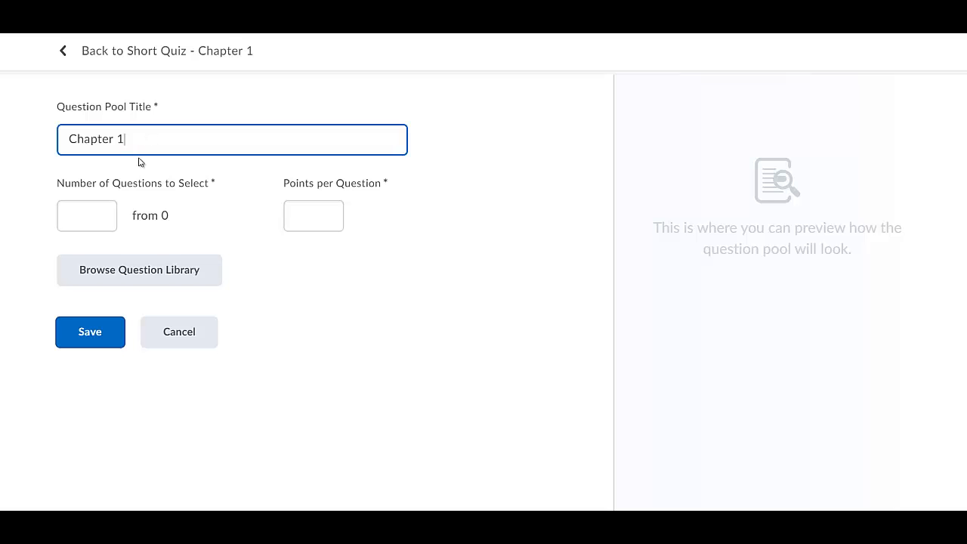
pyautogui.click(95, 213)
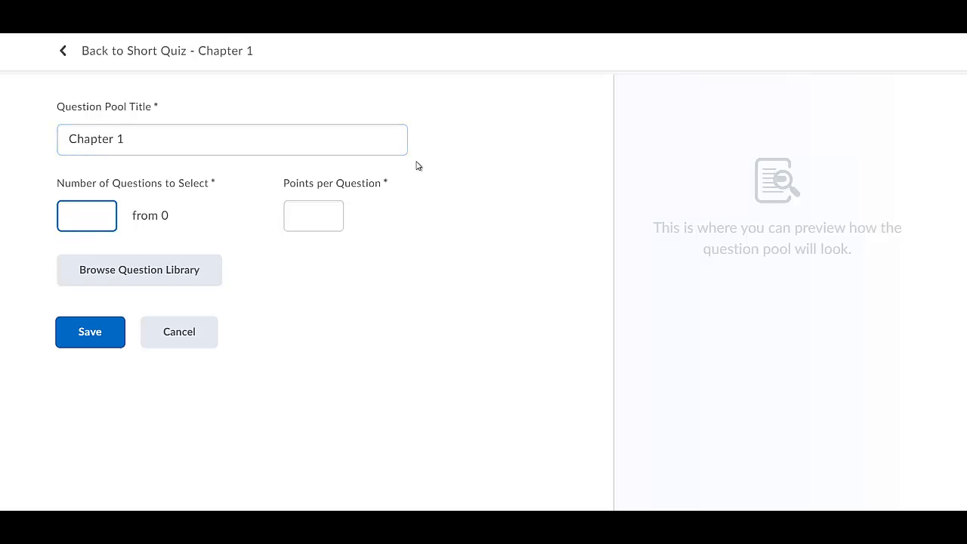
pyautogui.click(332, 217)
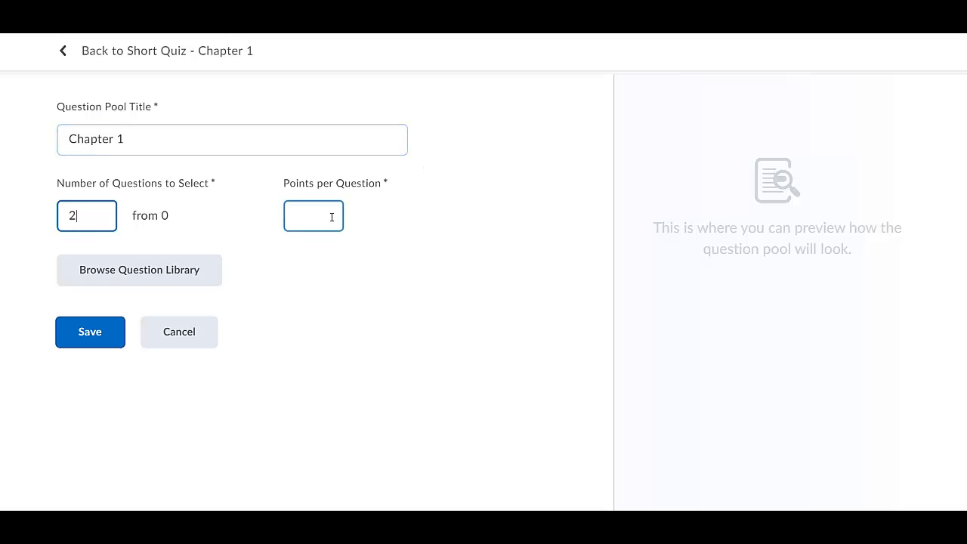
# - Fill the pool with 1.1 T/F Easy, 1.2 T/F Easy and 1.1 T/F Hard from the Question Library, save it and finish editing questions
pyautogui.click(211, 268)
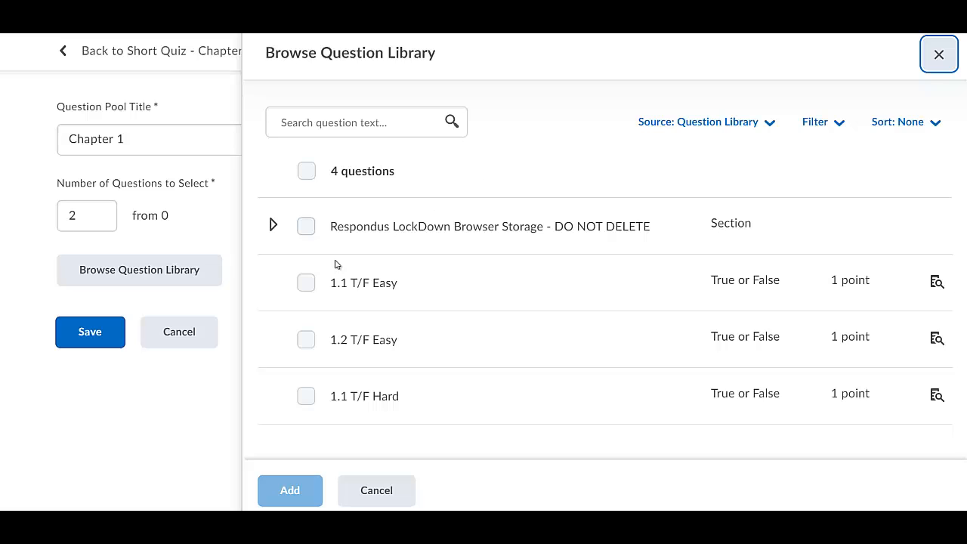
pyautogui.click(305, 282)
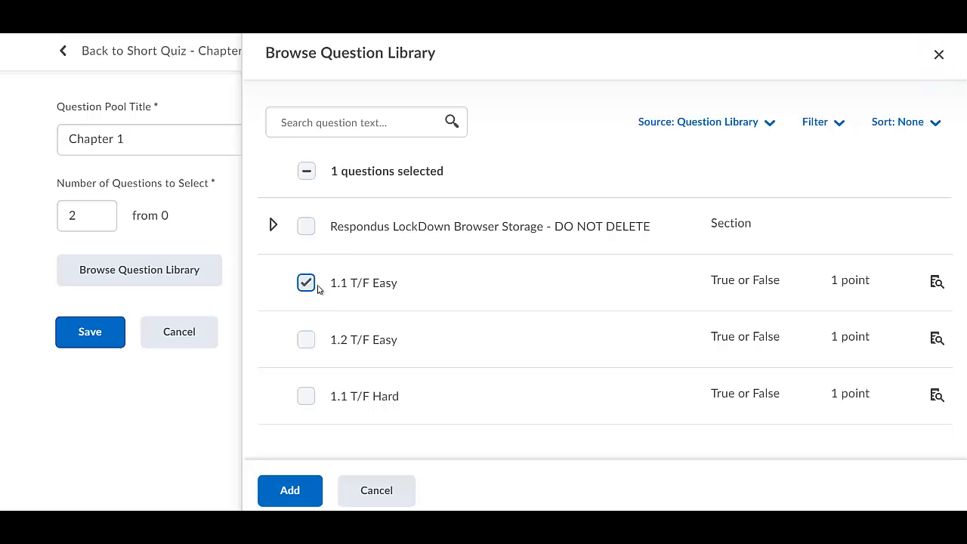
pyautogui.click(305, 342)
pyautogui.click(306, 396)
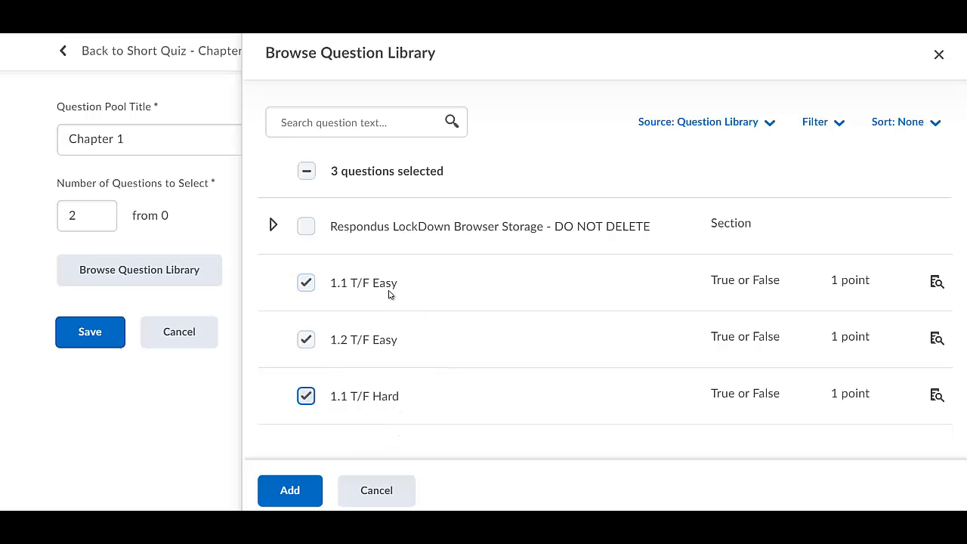
pyautogui.click(303, 495)
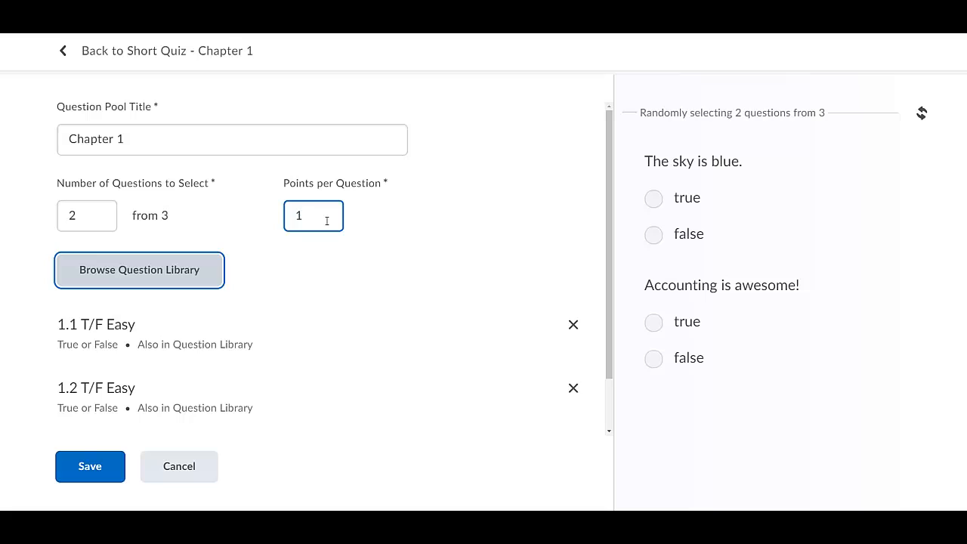
pyautogui.moveTo(327, 221); pyautogui.dragTo(285, 233)
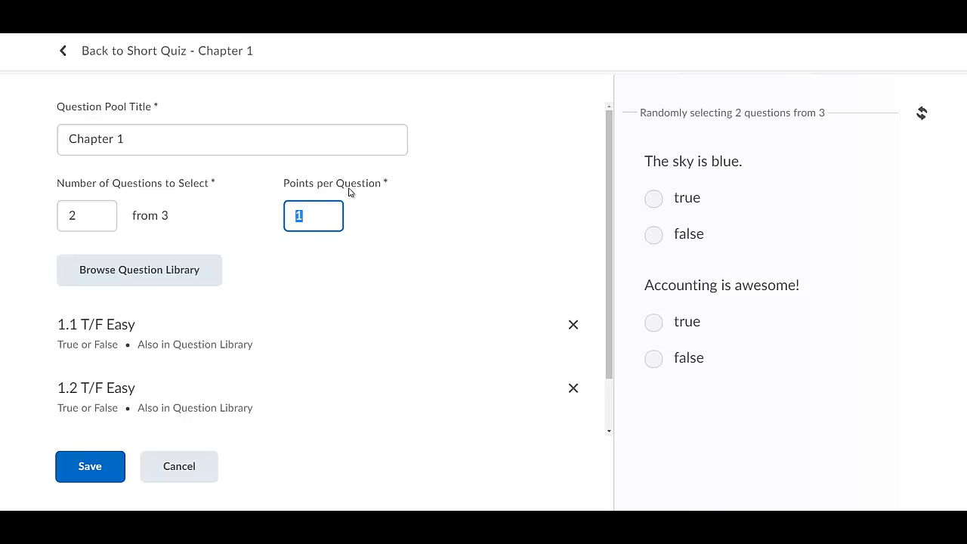
pyautogui.click(110, 472)
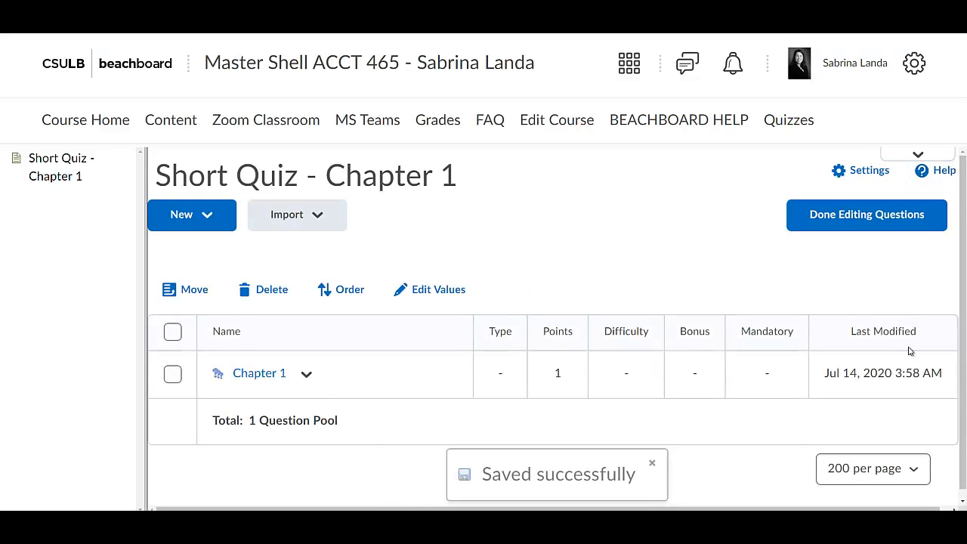
pyautogui.click(307, 378)
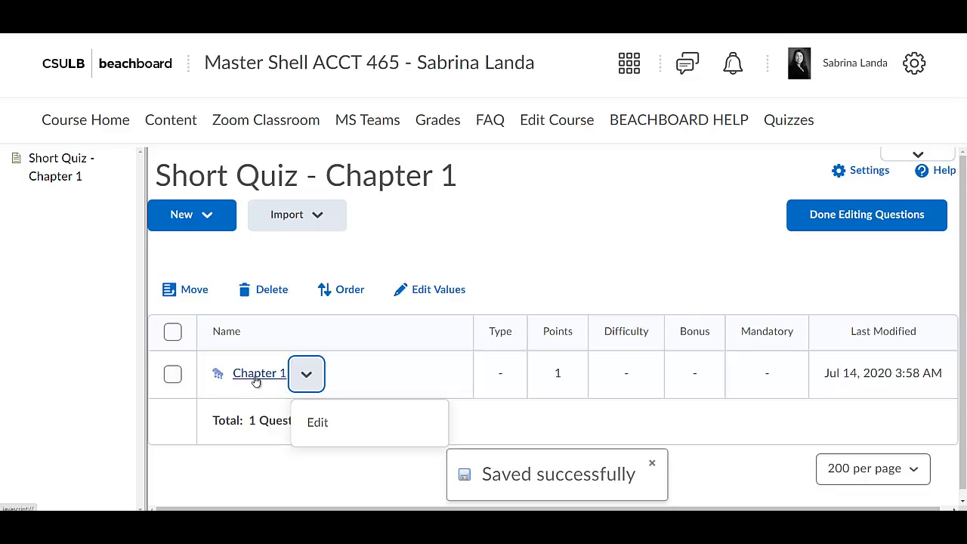
pyautogui.click(897, 227)
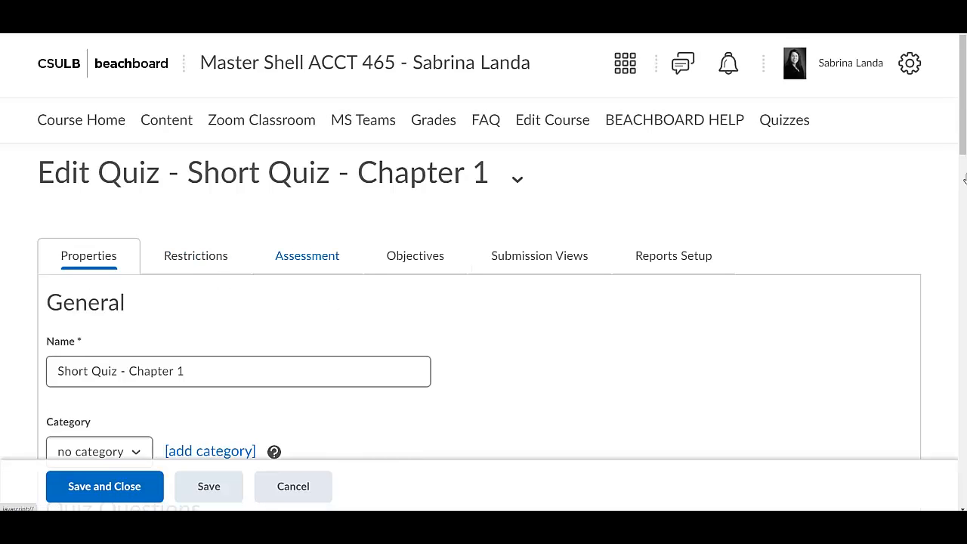
# - Enter 1 as the quiz's questions per page, review its remaining properties, and save and close the quiz
pyautogui.scroll(-3, 297, 91)
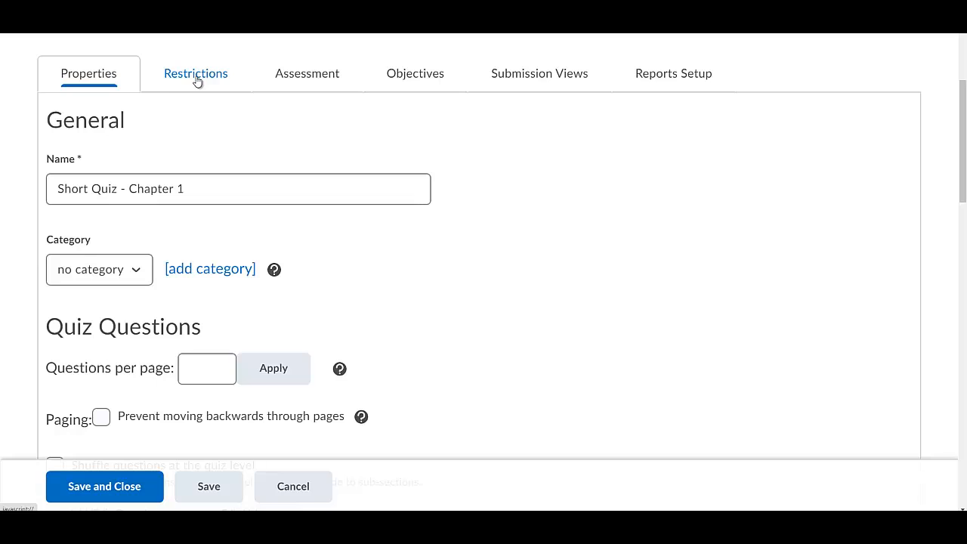
pyautogui.click(213, 379)
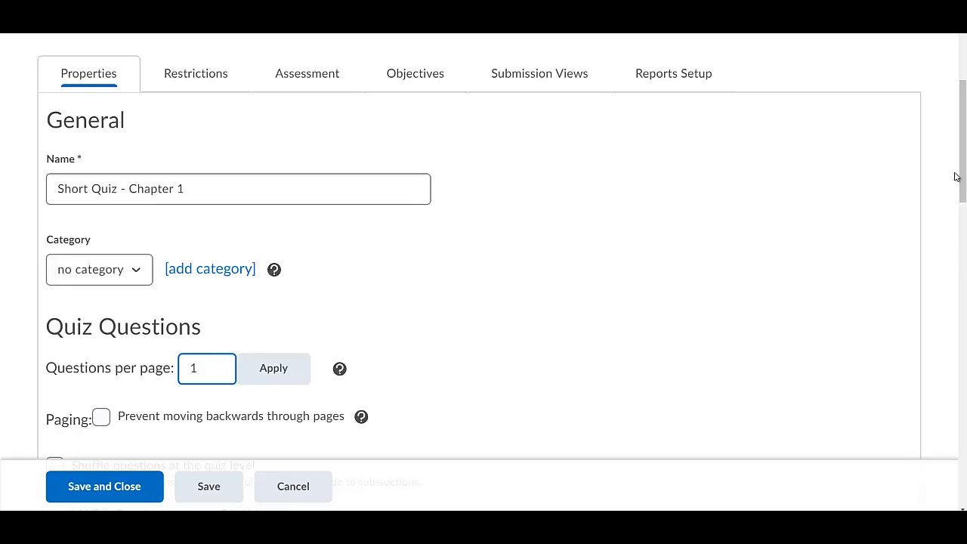
pyautogui.scroll(-2, 956, 177)
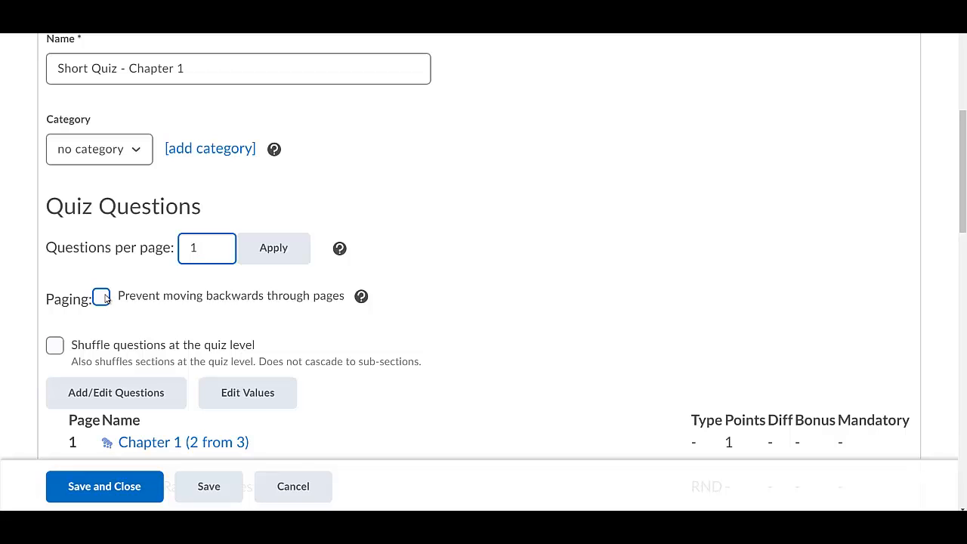
pyautogui.scroll(-1, 351, 243)
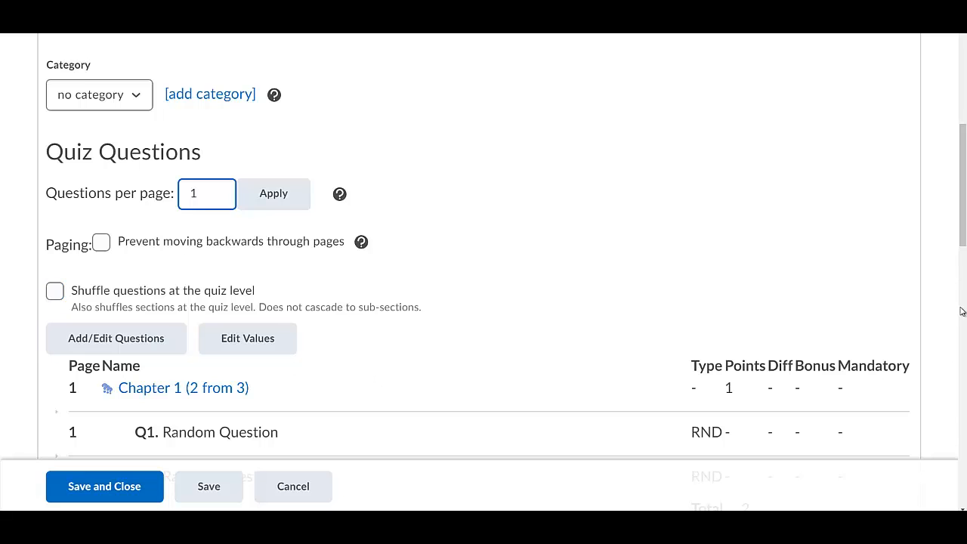
pyautogui.moveTo(963, 243); pyautogui.dragTo(964, 289)
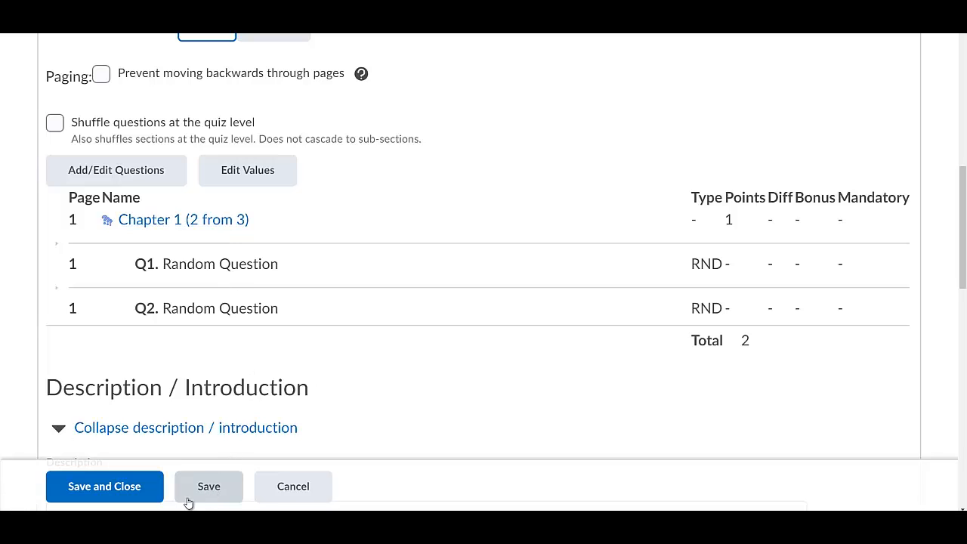
pyautogui.moveTo(964, 221); pyautogui.dragTo(894, 317)
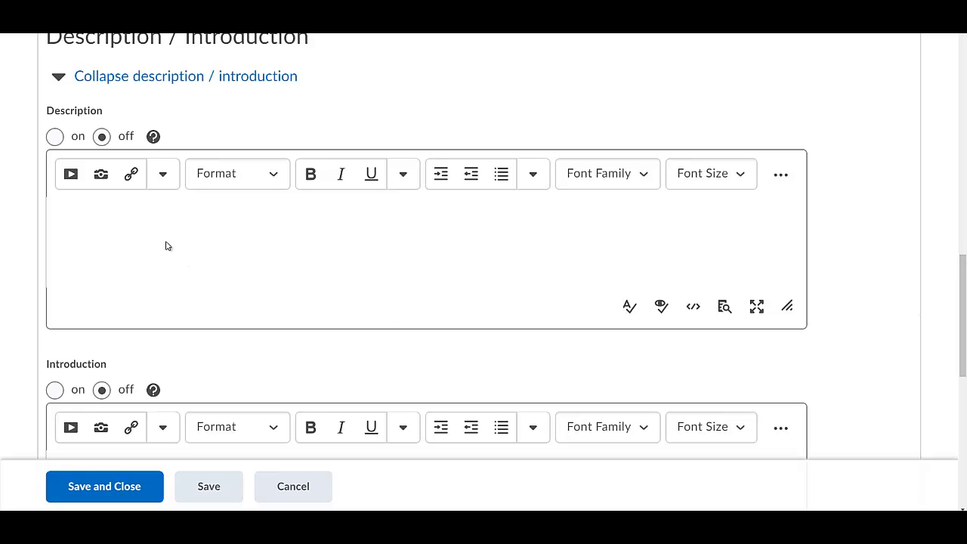
pyautogui.click(139, 492)
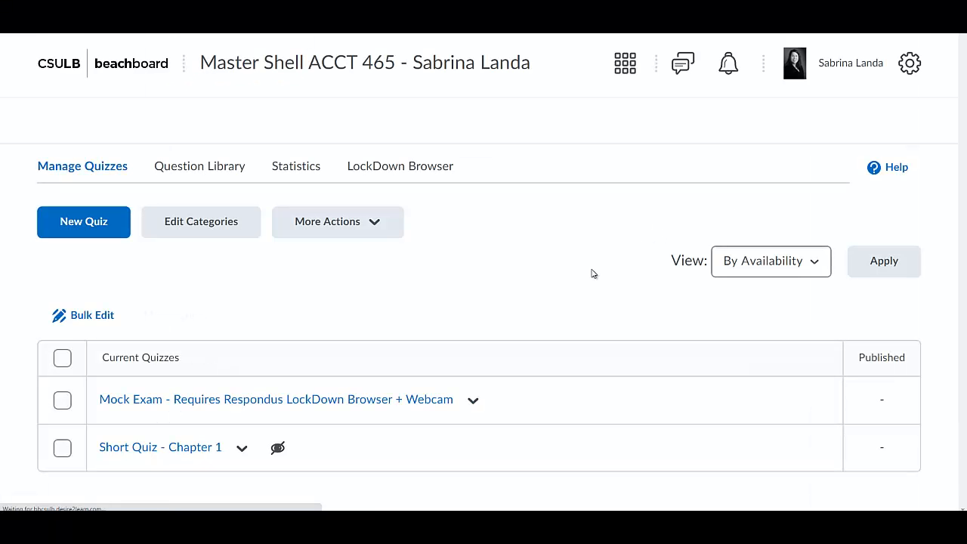
# - Open a preview of "Short Quiz - Chapter 1" and start the quiz attempt
pyautogui.click(241, 450)
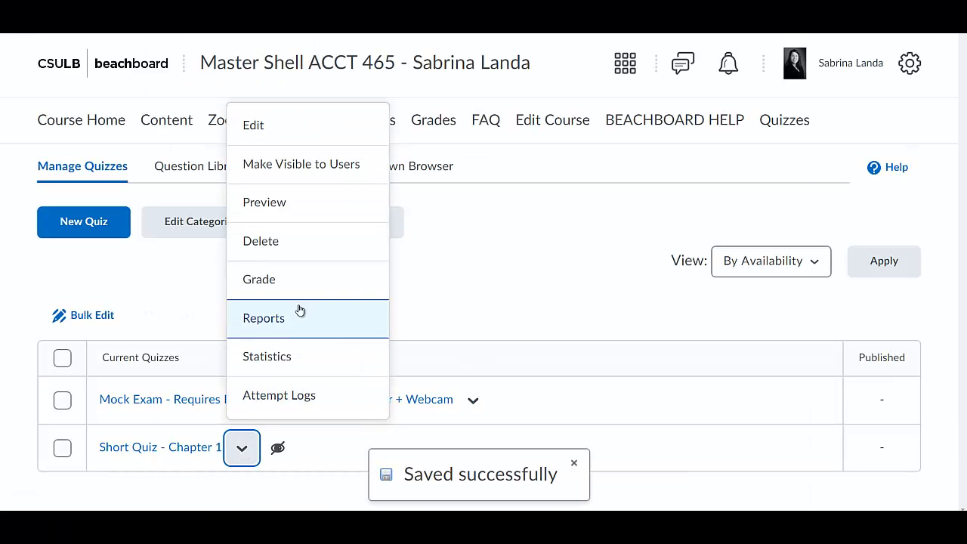
pyautogui.click(298, 227)
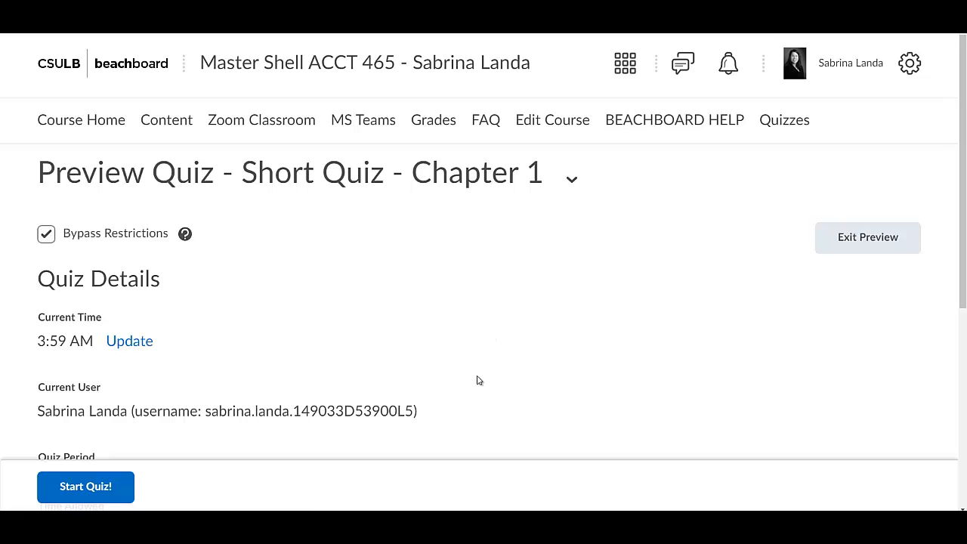
pyautogui.moveTo(963, 147); pyautogui.dragTo(964, 345)
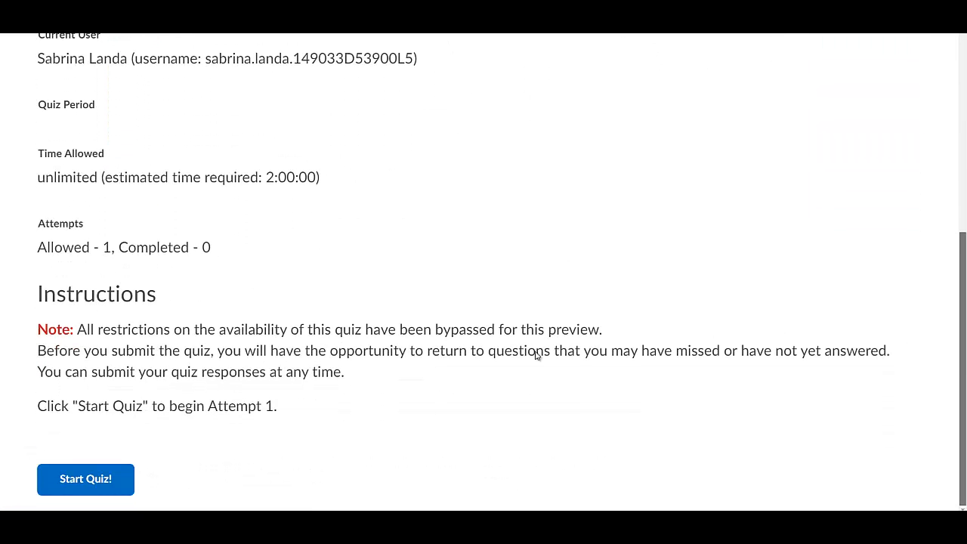
pyautogui.click(109, 485)
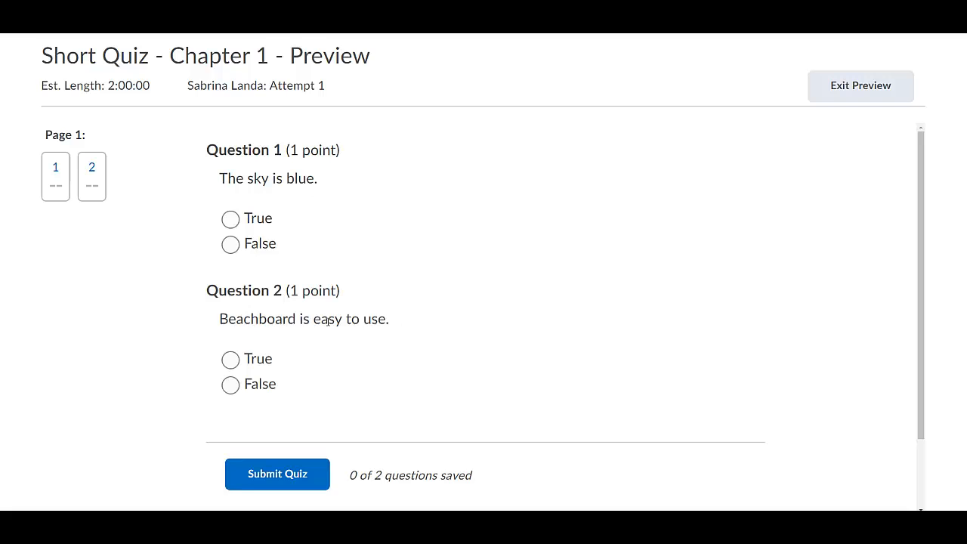
# - Answer True to "The sky is blue." and False to "Beachboard is easy to use.", submit the preview attempt and close its submission view
pyautogui.click(230, 219)
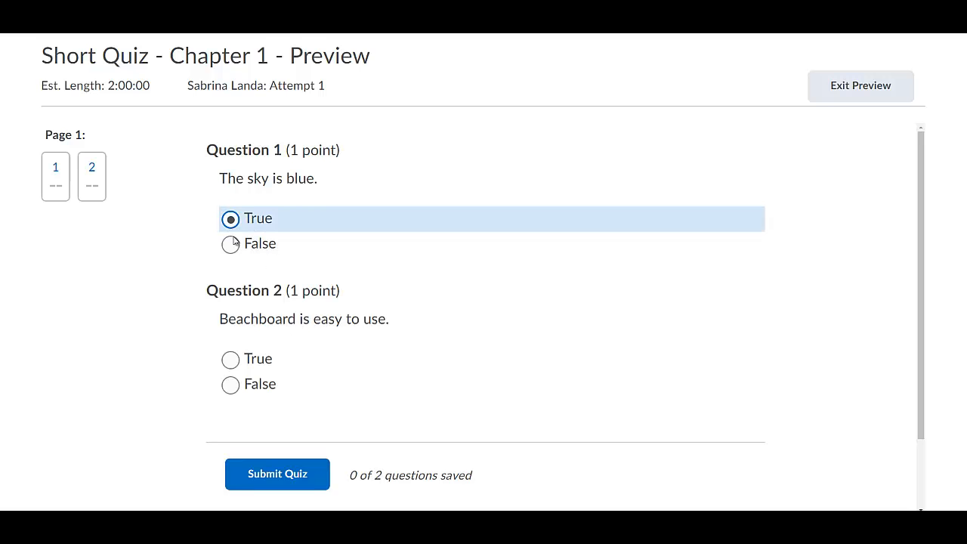
pyautogui.click(231, 384)
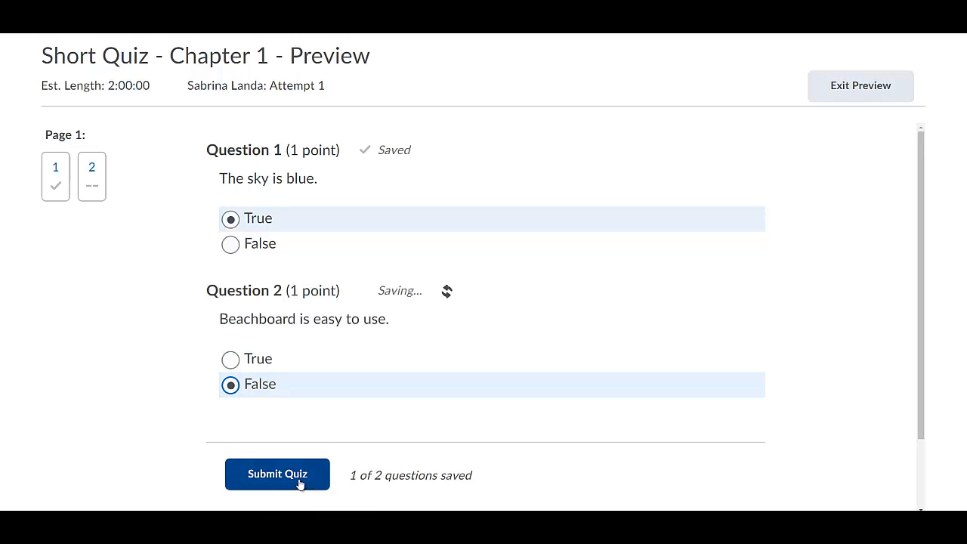
pyautogui.click(335, 480)
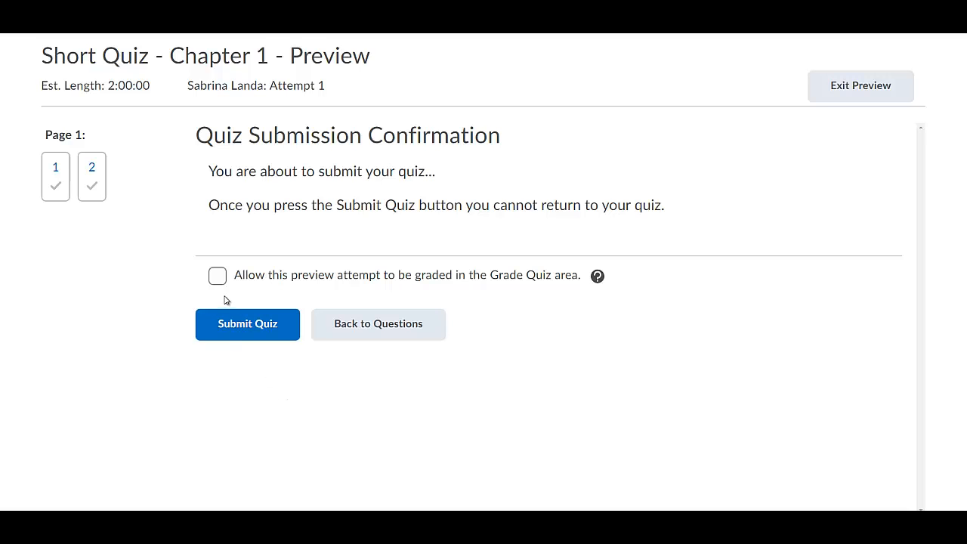
pyautogui.click(248, 333)
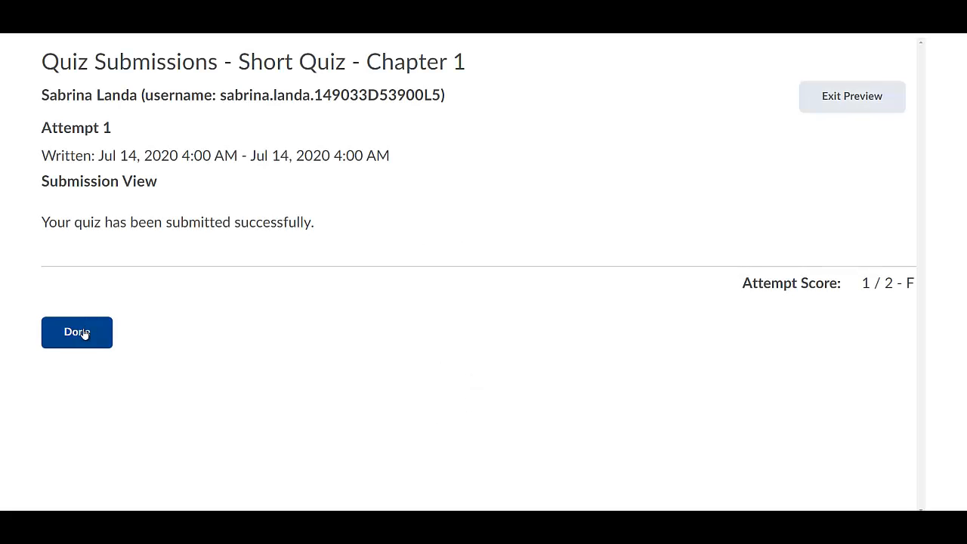
pyautogui.click(90, 340)
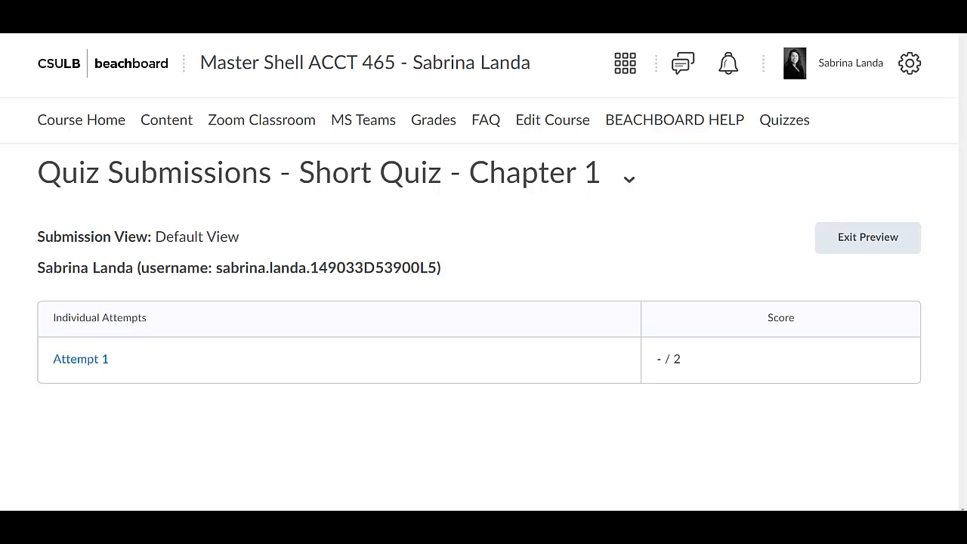
pyautogui.click(791, 509)
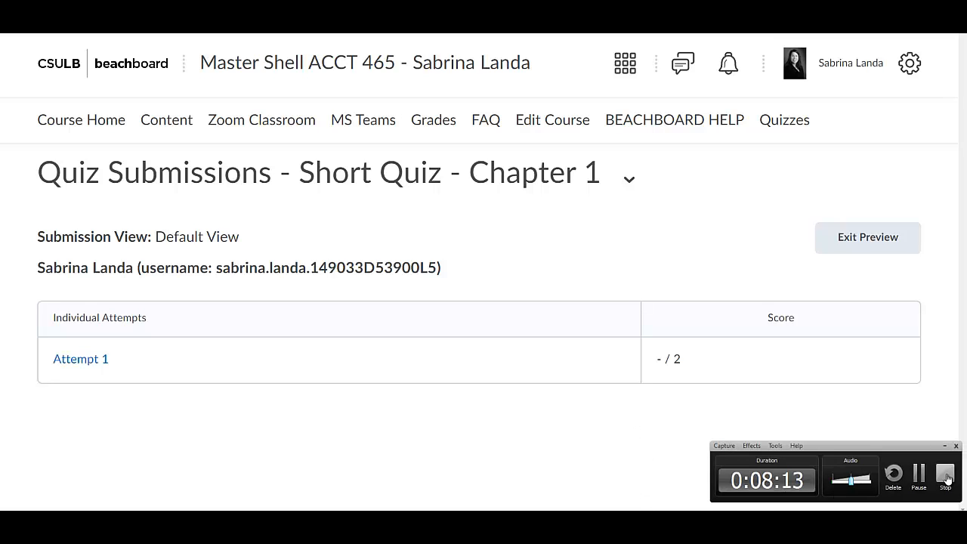